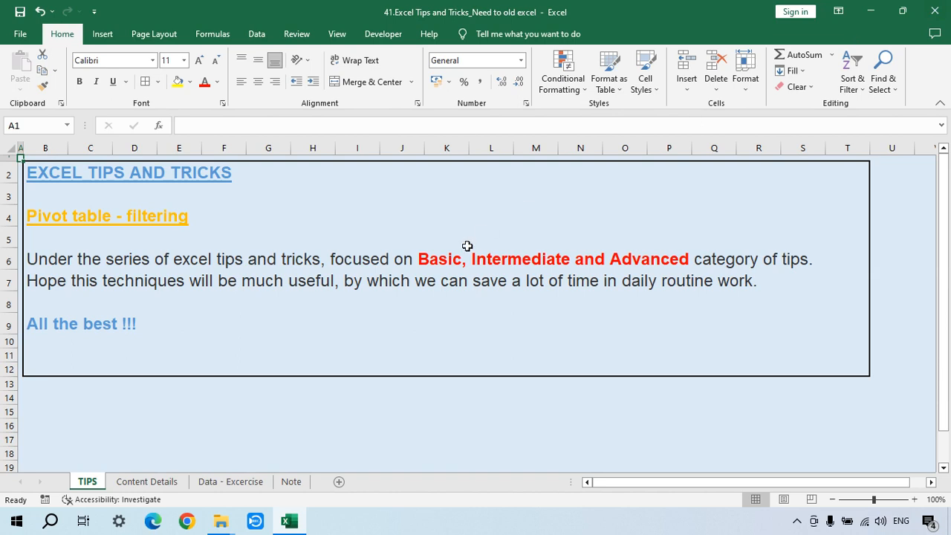
# Step: Read through the pivot table filtering notes on the Content Details sheet
pyautogui.click(161, 486)
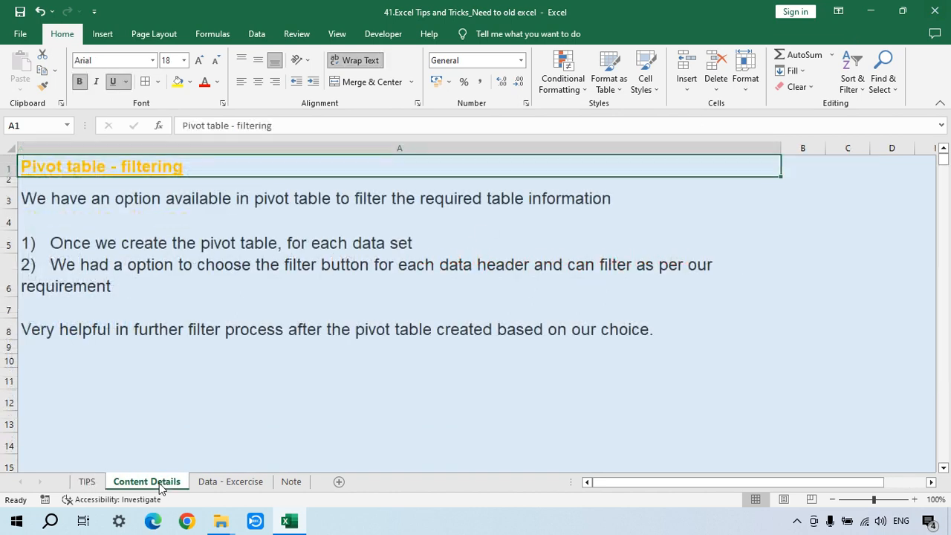
pyautogui.click(141, 204)
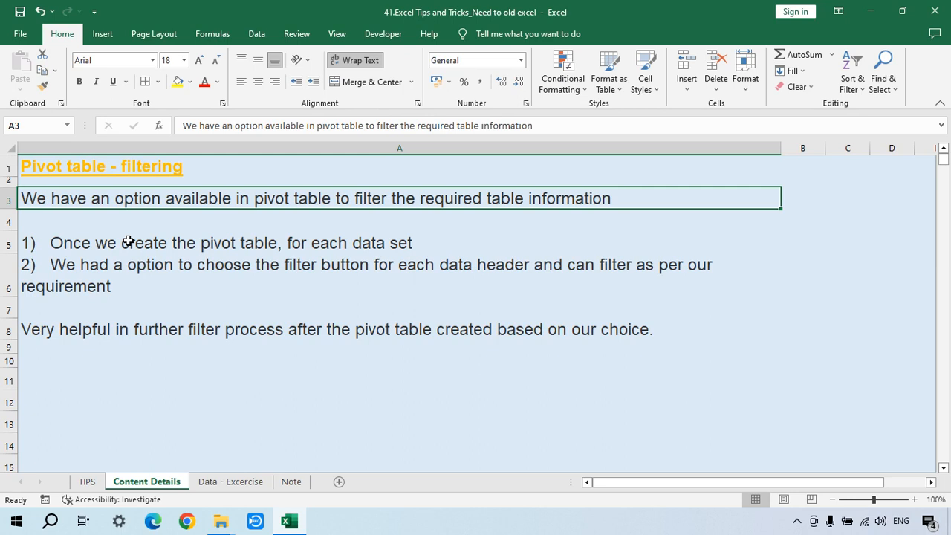
pyautogui.press('Down')
pyautogui.press('Down')
pyautogui.press('Down')
pyautogui.press('Down')
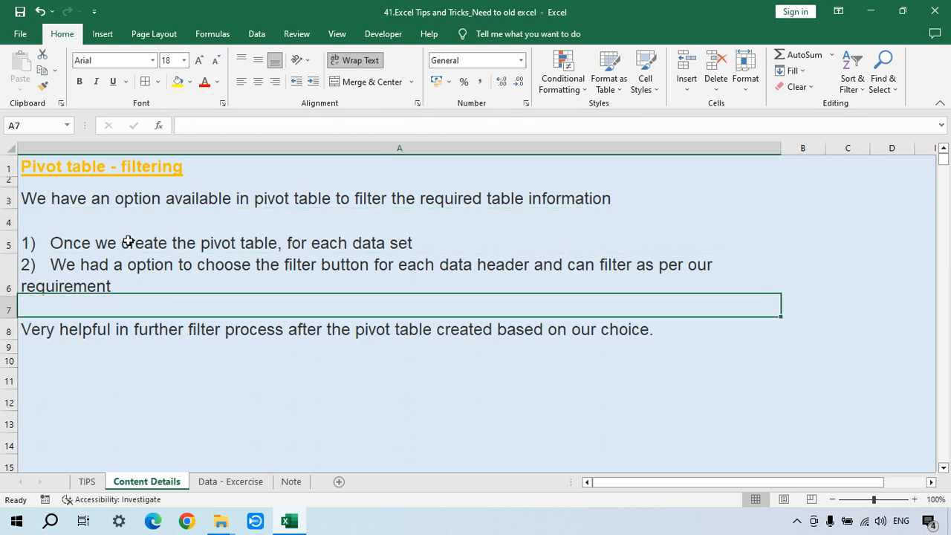
# Step: Create a pivot table from the student data A2:J12 on the Data - Excercise sheet, placed in the existing worksheet at cell L2
pyautogui.click(216, 483)
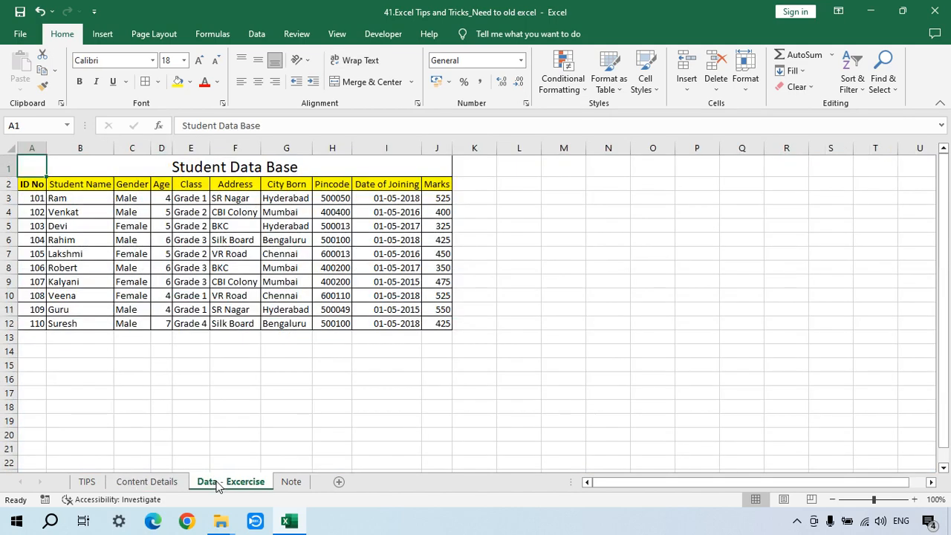
pyautogui.click(35, 188)
pyautogui.hotkey('ctrl', 'shift', 'End')
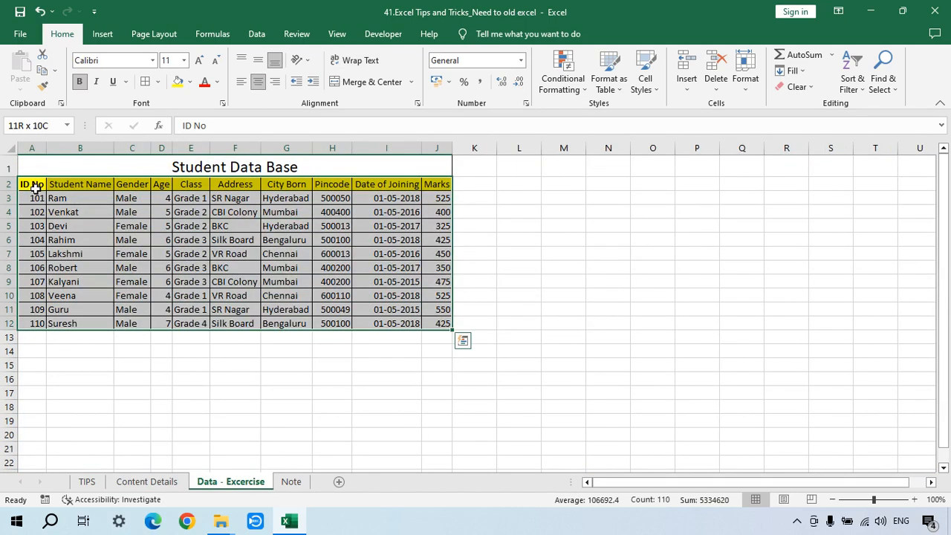
pyautogui.hotkey('alt', 'd')
pyautogui.press('p')
pyautogui.press('Return')
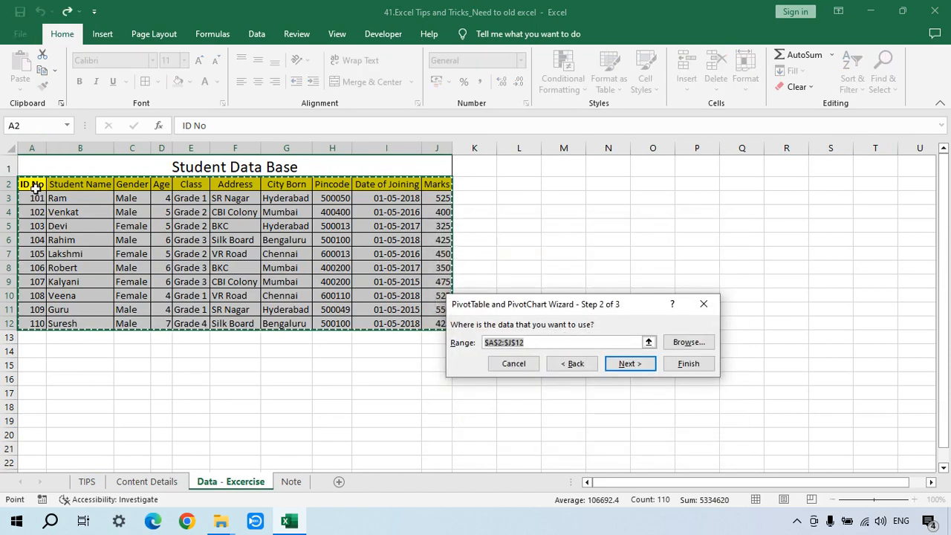
pyautogui.press('Return')
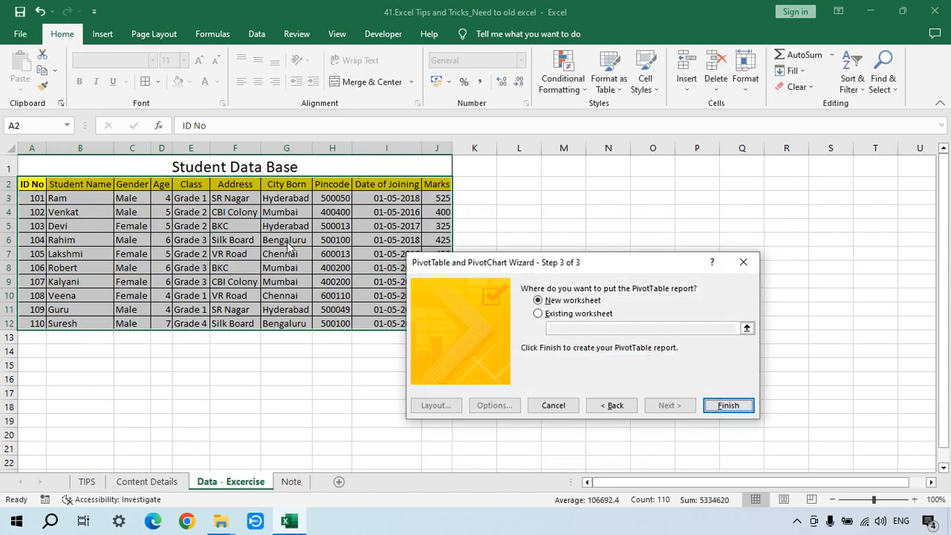
pyautogui.click(539, 313)
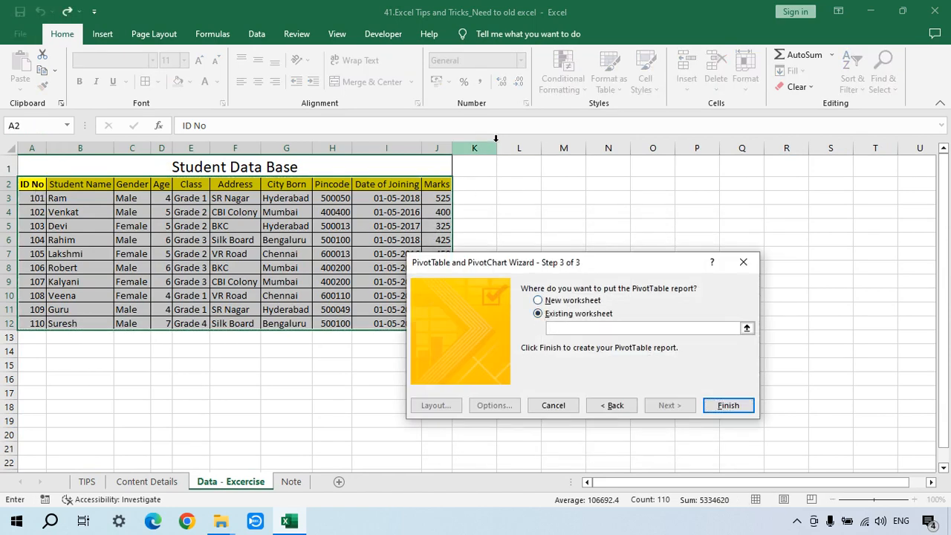
pyautogui.click(513, 185)
pyautogui.click(718, 403)
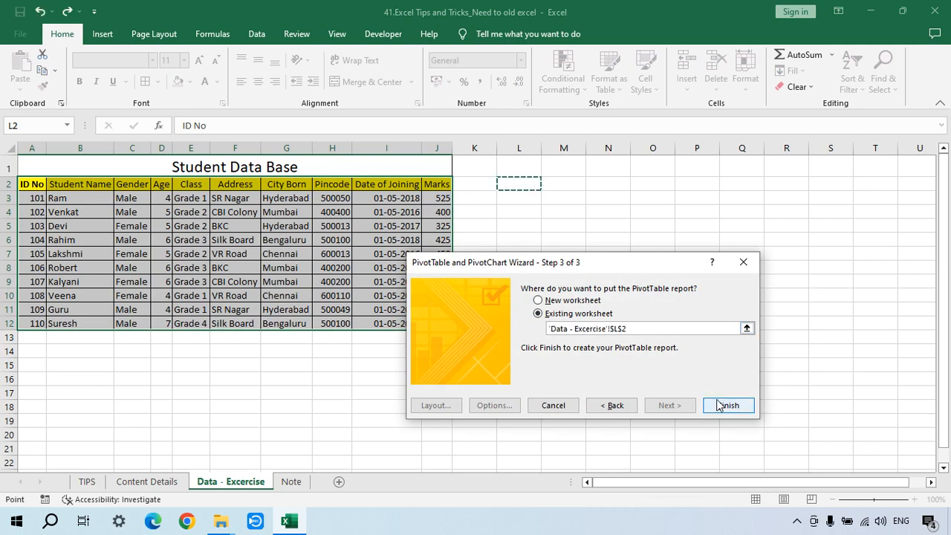
# Step: Add Student Name and Gender as row fields and Marks as a summed value in the pivot table
pyautogui.moveTo(758, 254); pyautogui.dragTo(764, 435)
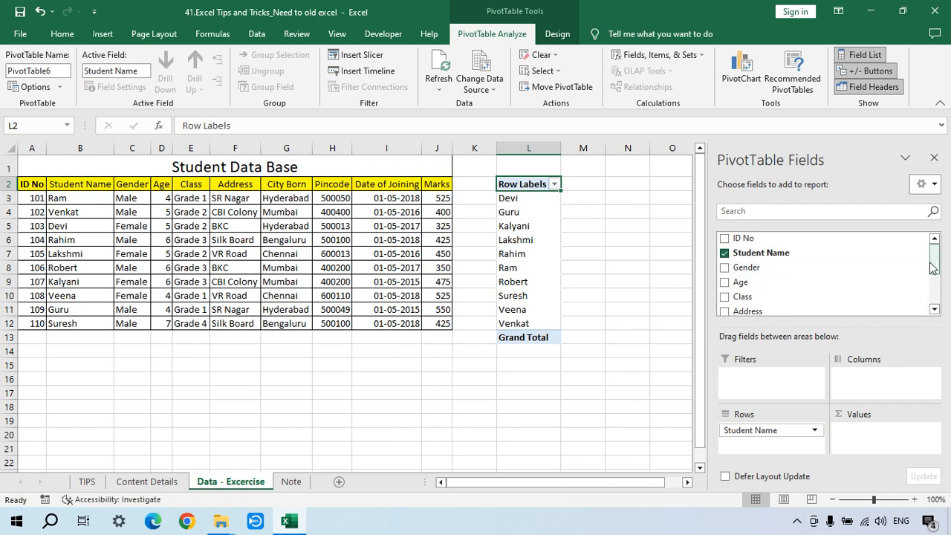
pyautogui.moveTo(935, 267); pyautogui.dragTo(935, 272)
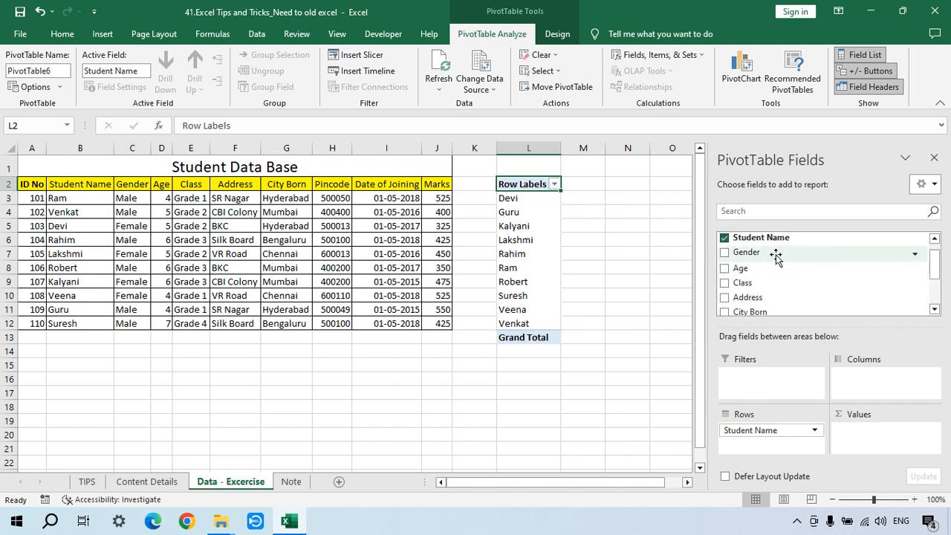
pyautogui.moveTo(776, 254); pyautogui.dragTo(766, 443)
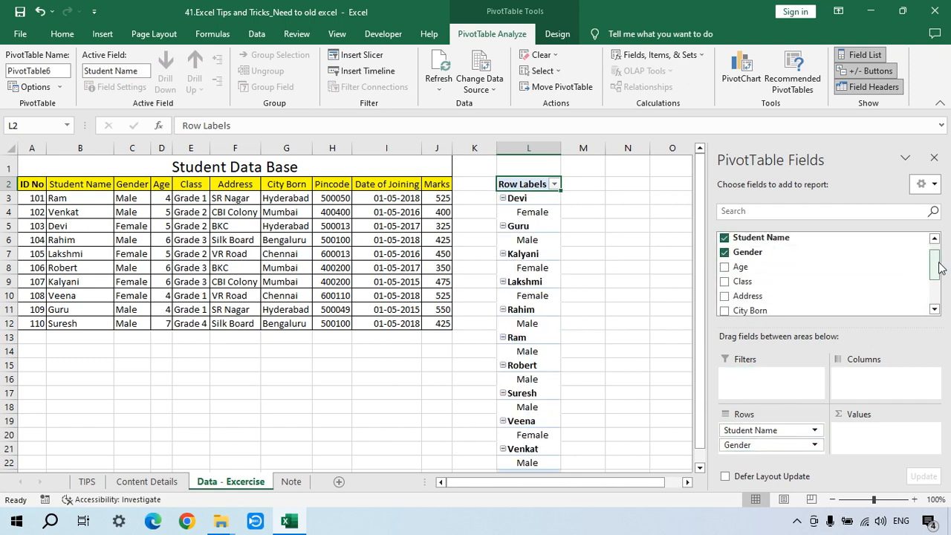
pyautogui.moveTo(938, 269); pyautogui.dragTo(938, 296)
pyautogui.moveTo(810, 292); pyautogui.dragTo(886, 435)
# Step: Show the pivot table in tabular form and remove the Student Name subtotals
pyautogui.click(547, 239)
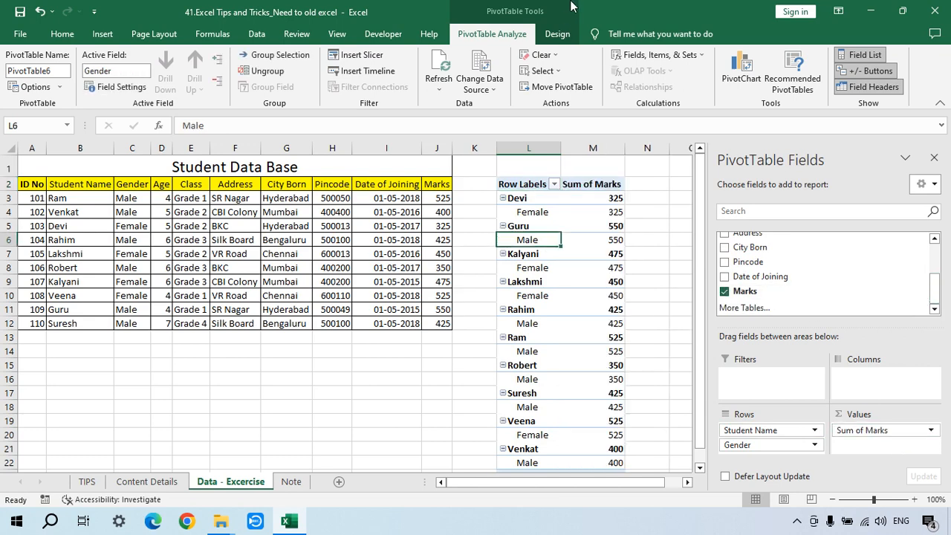
pyautogui.click(558, 34)
pyautogui.click(107, 81)
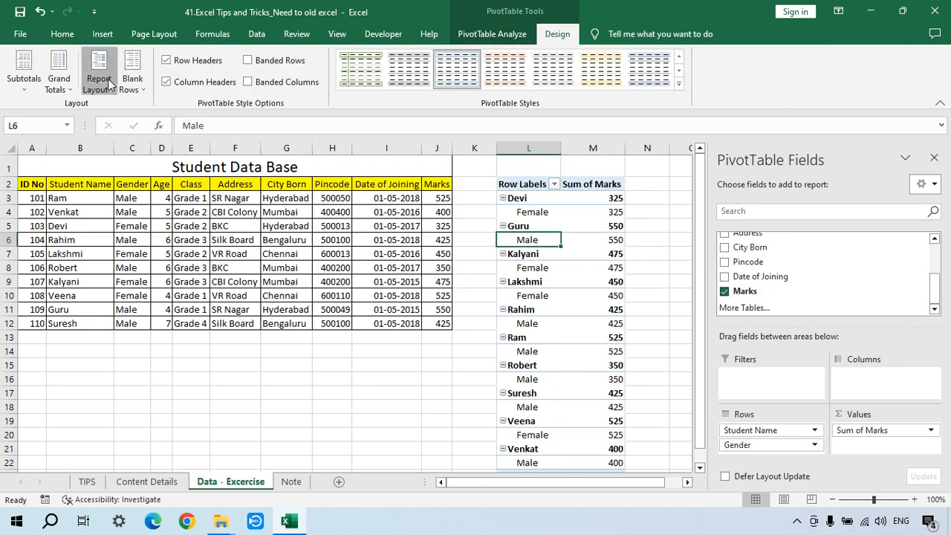
pyautogui.click(124, 169)
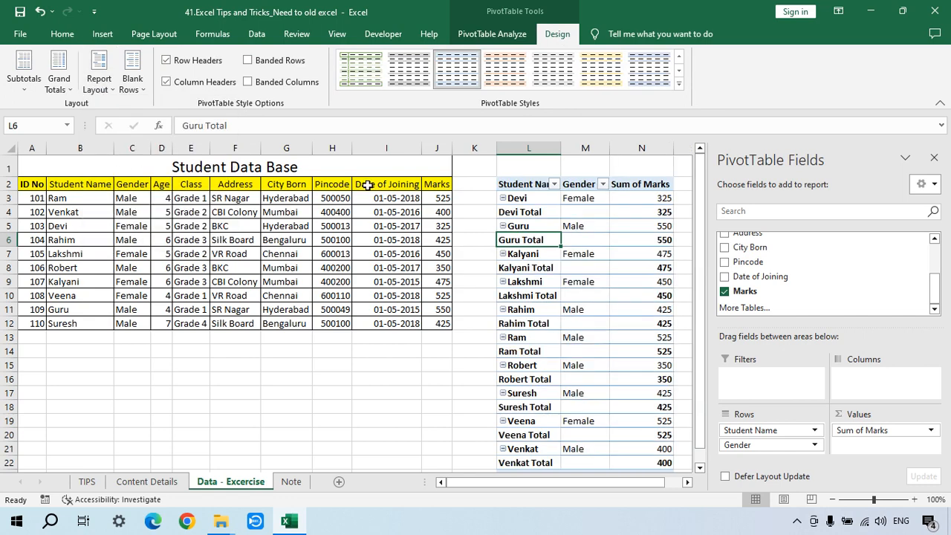
pyautogui.rightClick(514, 212)
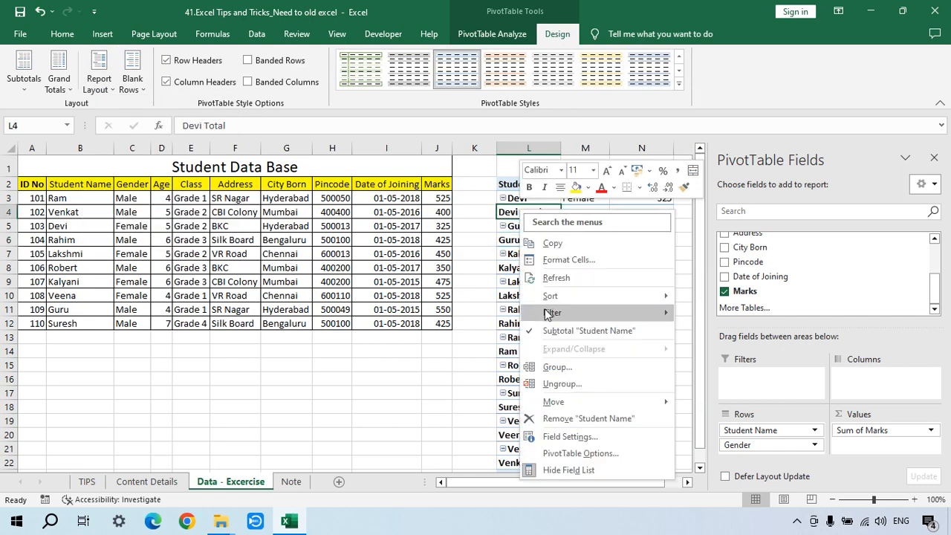
pyautogui.click(548, 331)
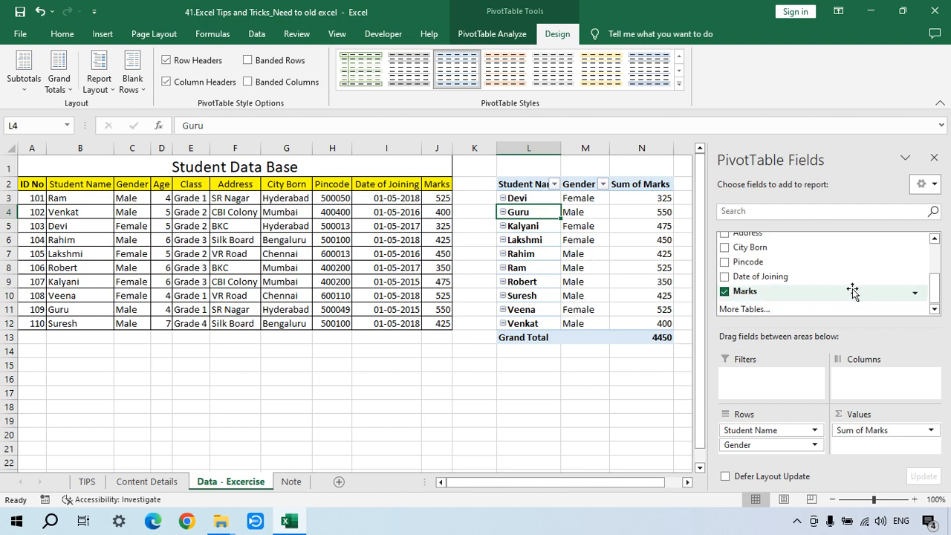
# Step: Filter the pivot table's Gender column to show only Male
pyautogui.moveTo(935, 297); pyautogui.dragTo(936, 257)
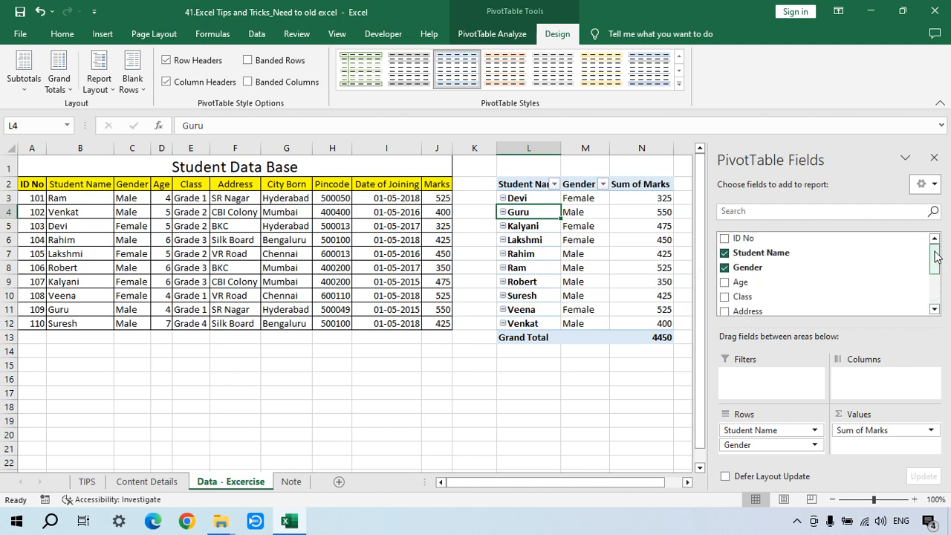
pyautogui.click(603, 184)
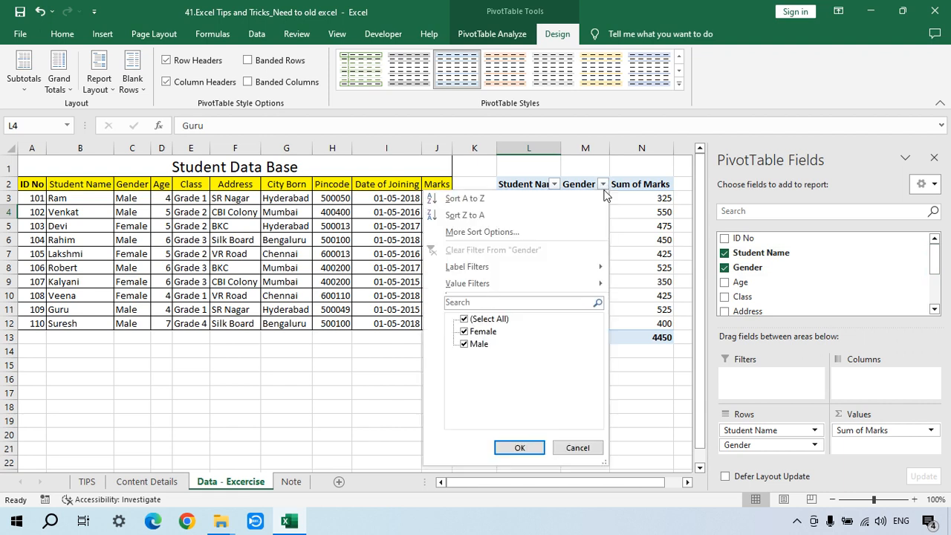
pyautogui.click(465, 319)
pyautogui.click(465, 344)
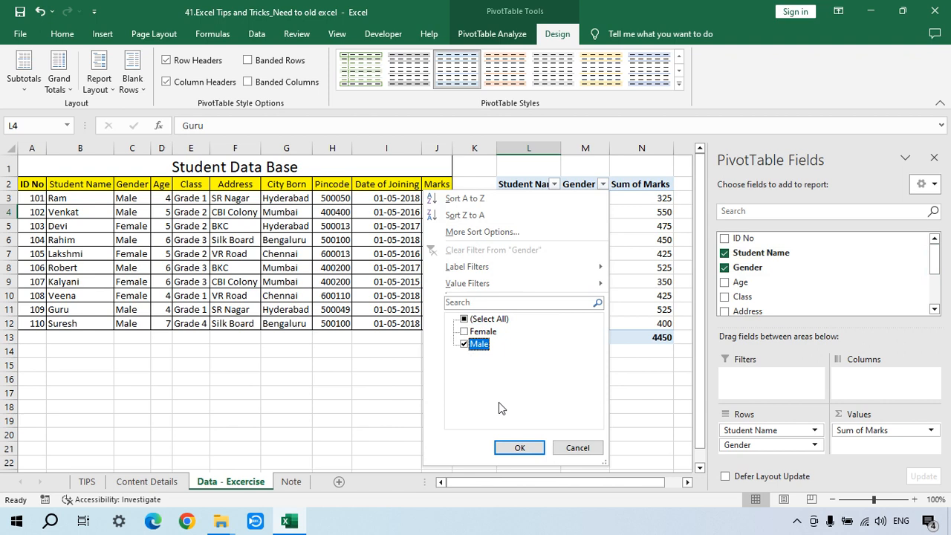
pyautogui.click(520, 448)
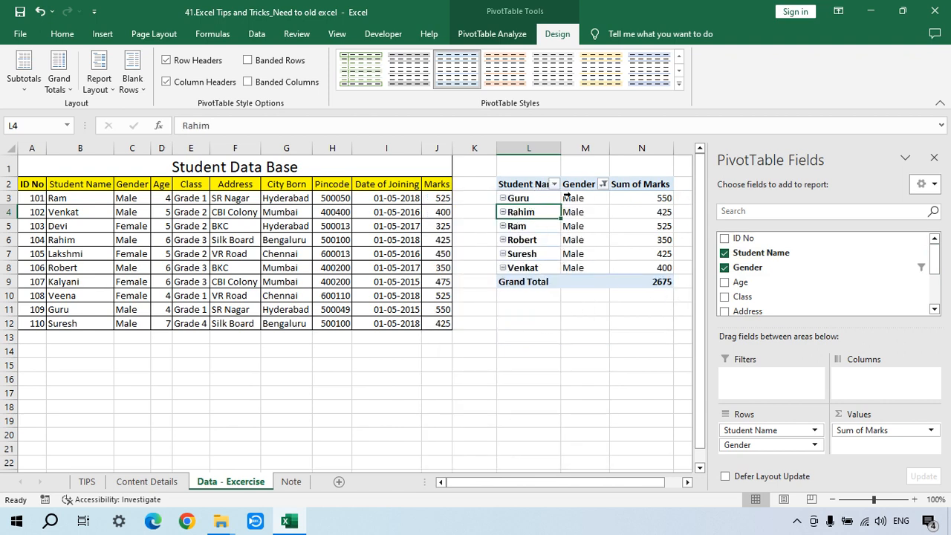
# Step: Look at the Student Name filter choices and restore all genders in the pivot table's Gender filter
pyautogui.click(554, 183)
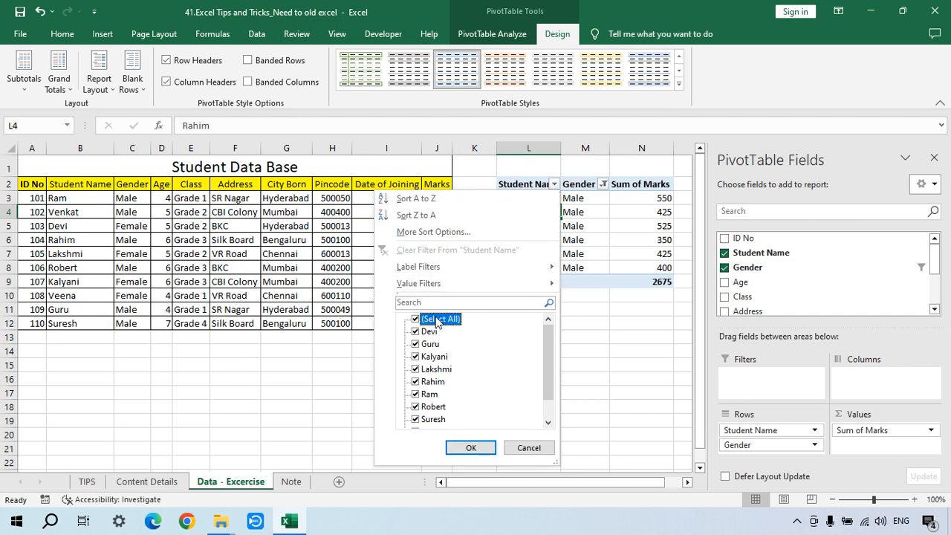
pyautogui.click(637, 266)
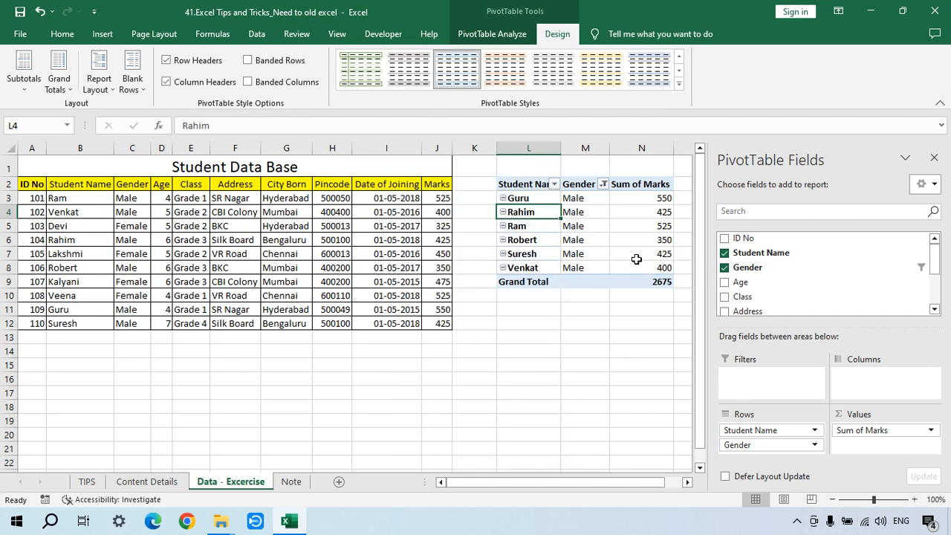
pyautogui.click(603, 183)
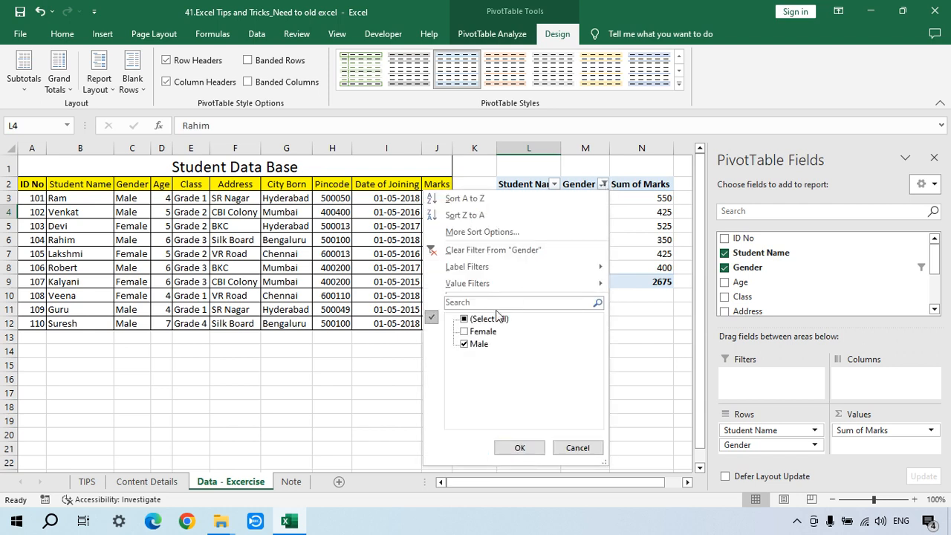
pyautogui.click(516, 449)
pyautogui.click(564, 250)
pyautogui.click(575, 214)
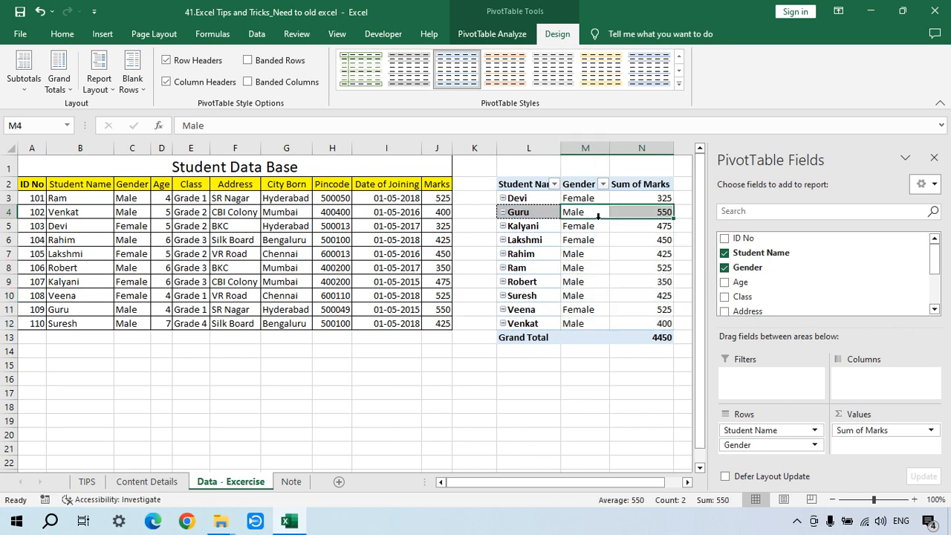
pyautogui.moveTo(598, 216); pyautogui.dragTo(588, 228)
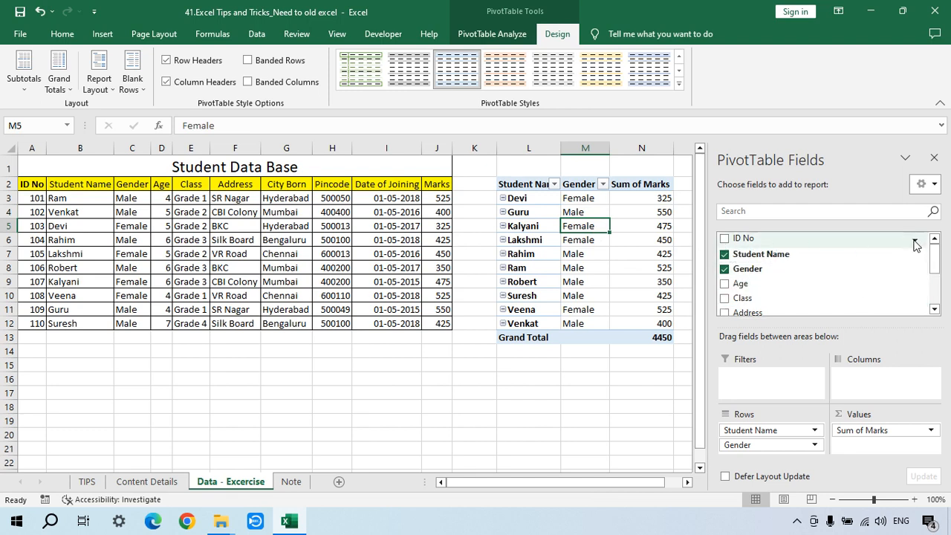
# Step: Filter the unused ID No field to only 101 from the pivot table's field list
pyautogui.click(915, 244)
pyautogui.click(595, 358)
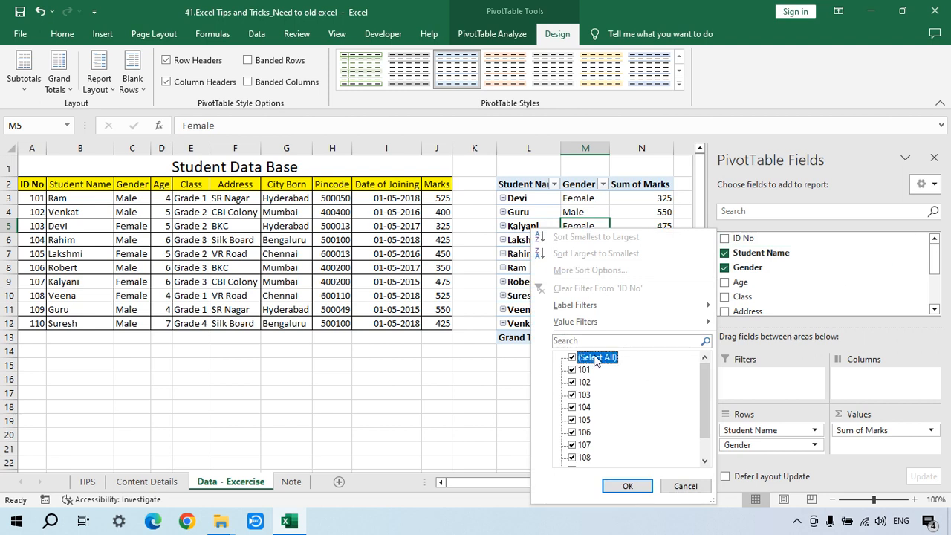
pyautogui.click(572, 358)
pyautogui.click(573, 370)
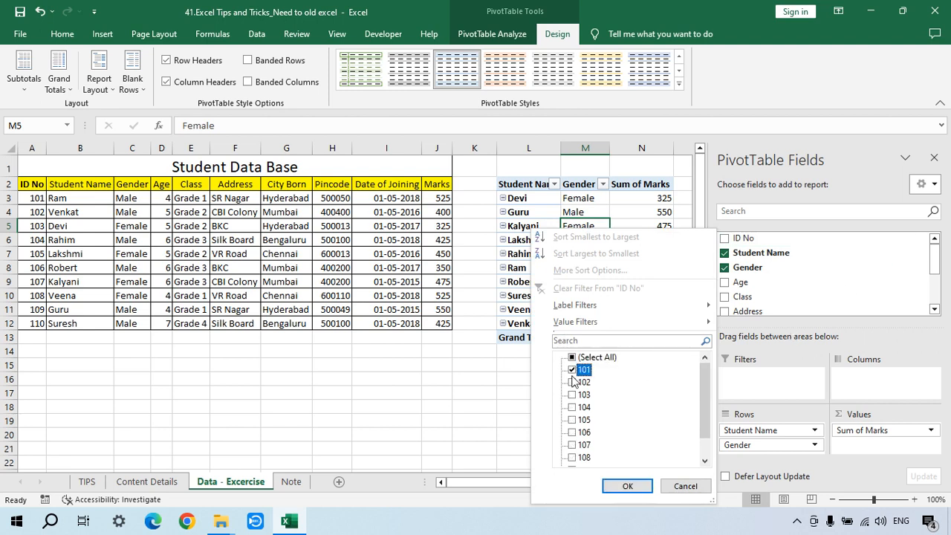
pyautogui.click(612, 489)
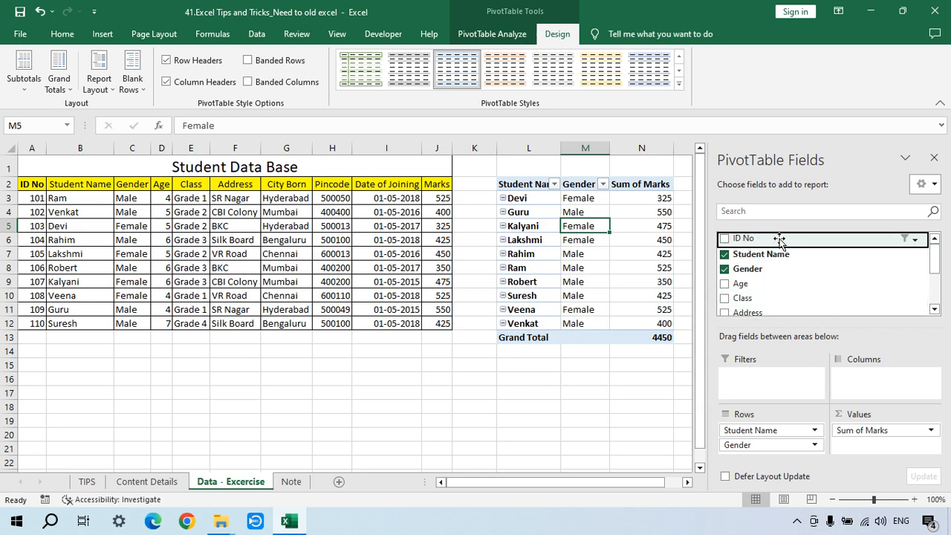
# Step: Reselect all ID No values to remove that field's filter
pyautogui.click(915, 242)
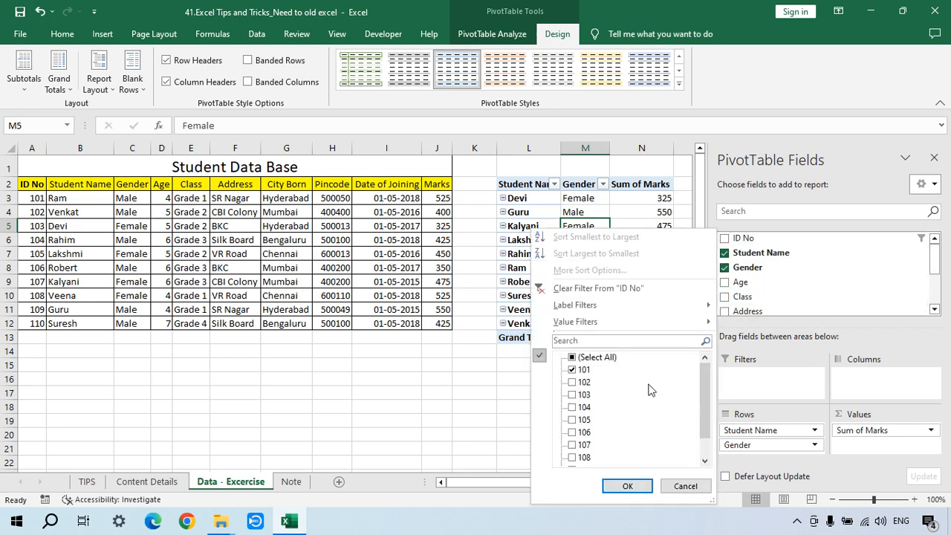
pyautogui.click(593, 357)
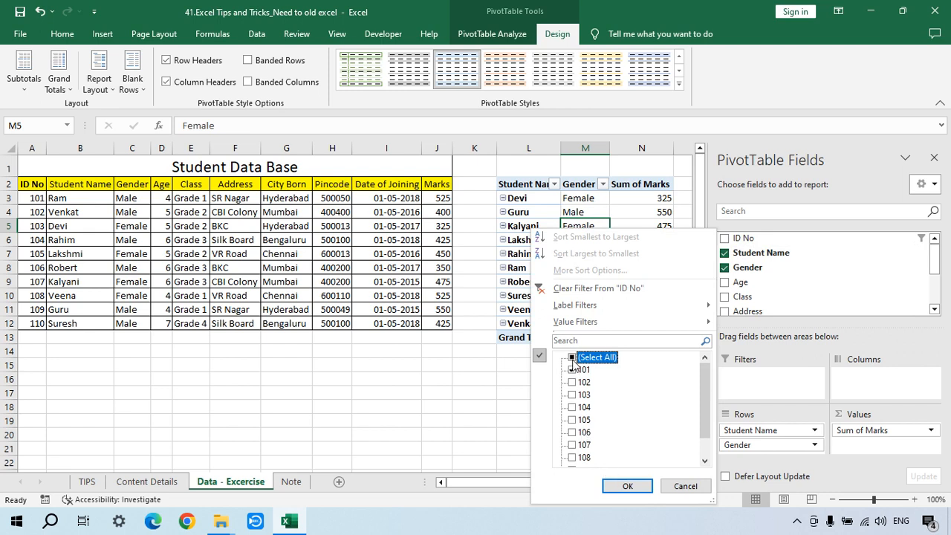
pyautogui.click(573, 358)
pyautogui.click(611, 486)
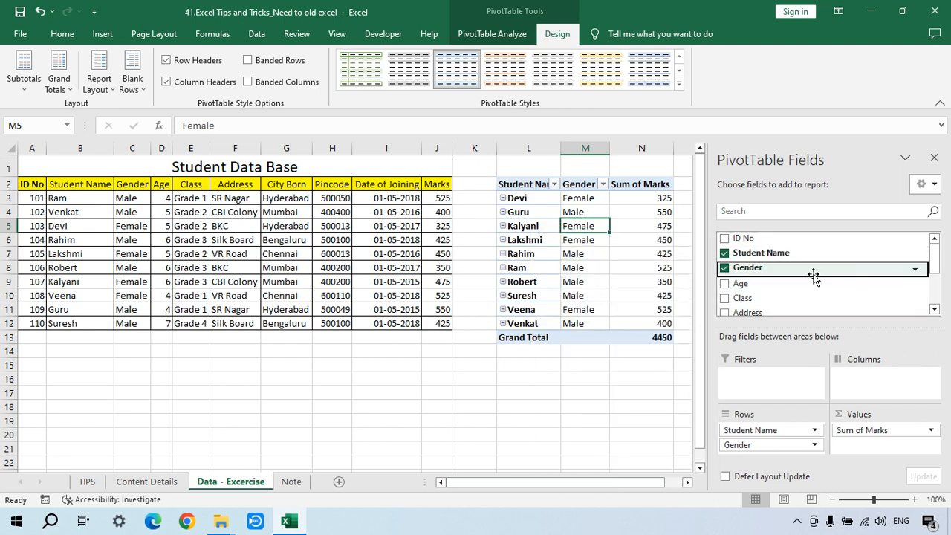
# Step: Filter the Gender field to show only Female from the pivot table's field list
pyautogui.click(918, 267)
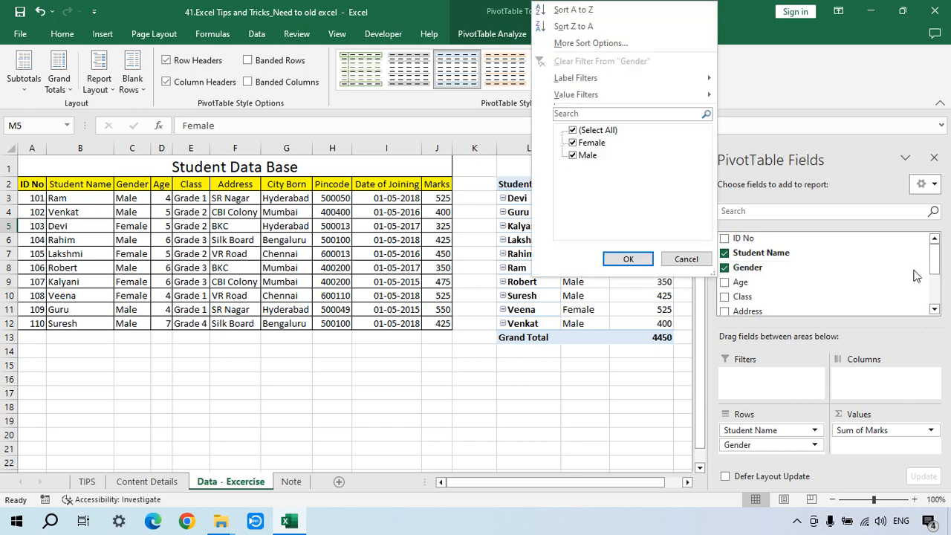
pyautogui.click(591, 146)
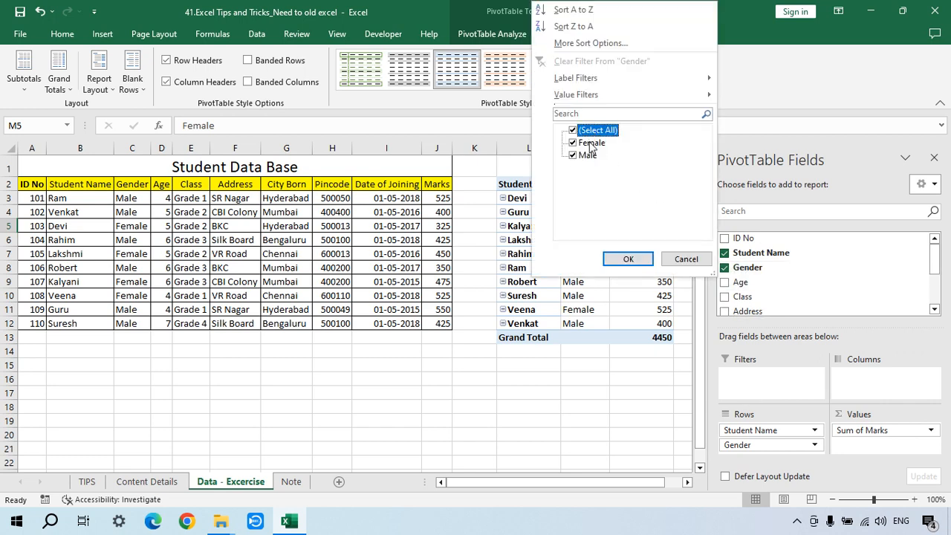
pyautogui.click(573, 131)
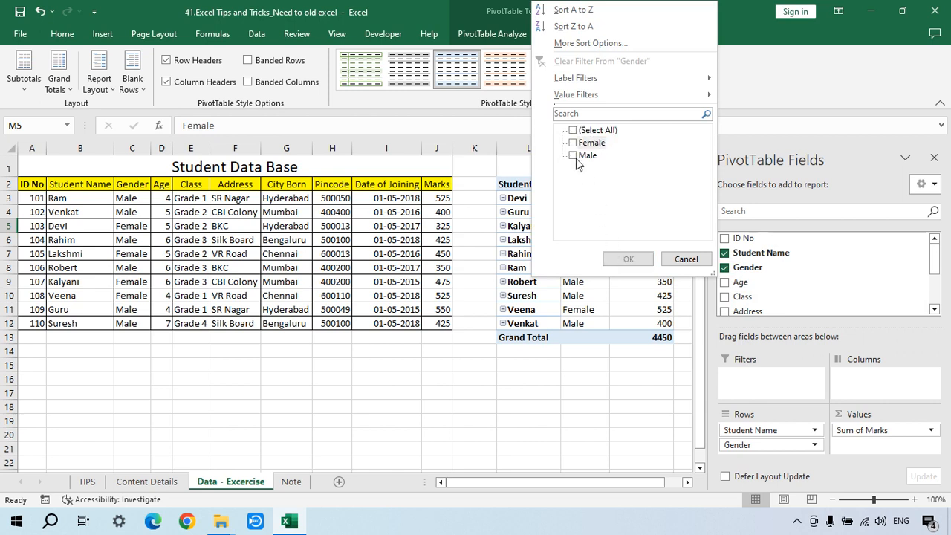
pyautogui.click(573, 143)
pyautogui.click(628, 259)
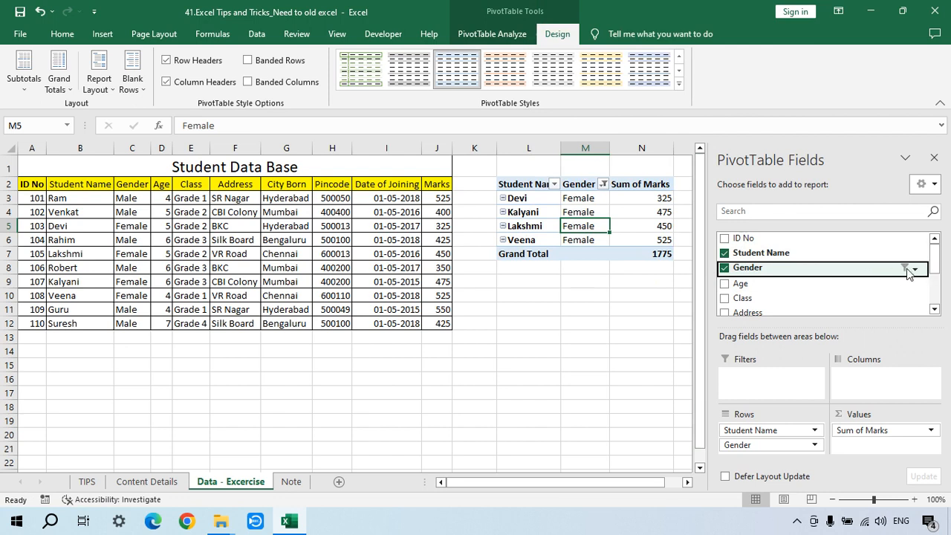
# Step: Reselect all Gender values from the field list to remove that field's filter
pyautogui.click(915, 270)
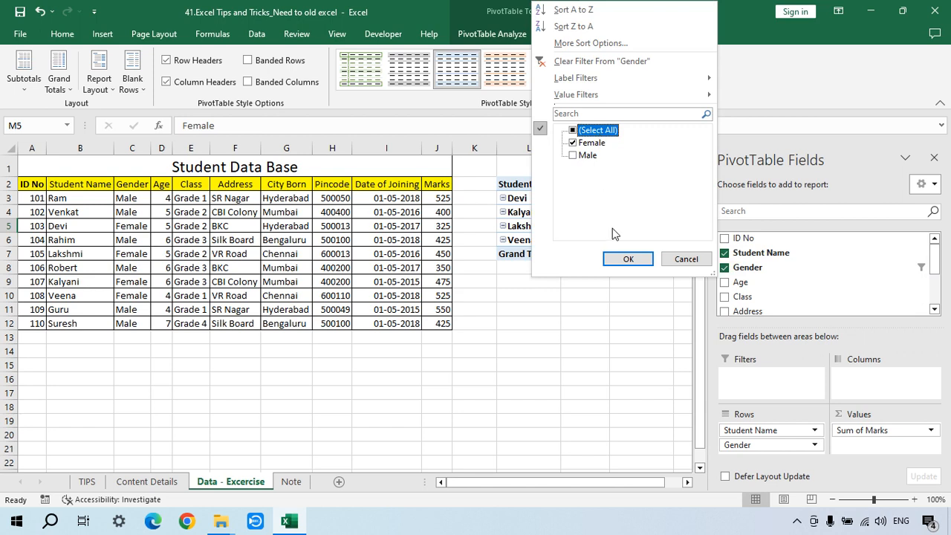
pyautogui.click(573, 130)
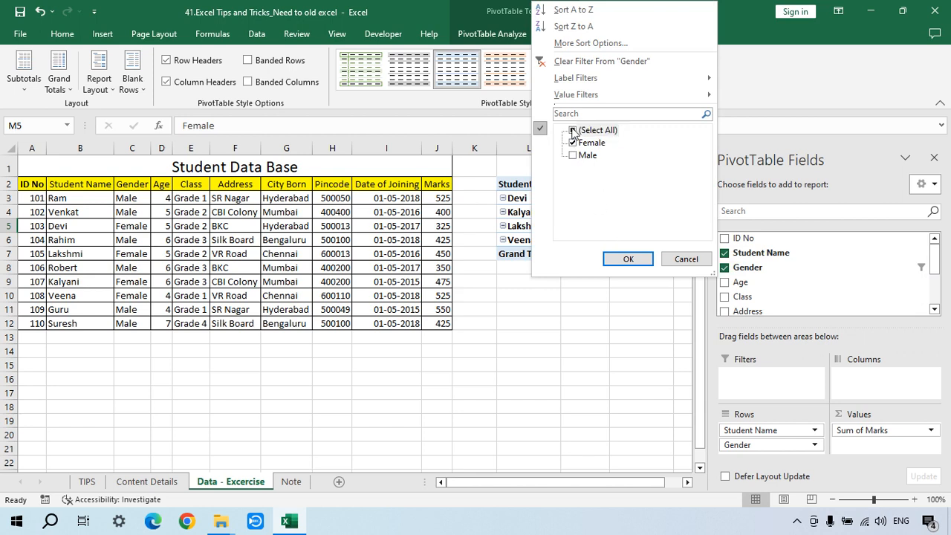
pyautogui.click(629, 259)
pyautogui.click(628, 283)
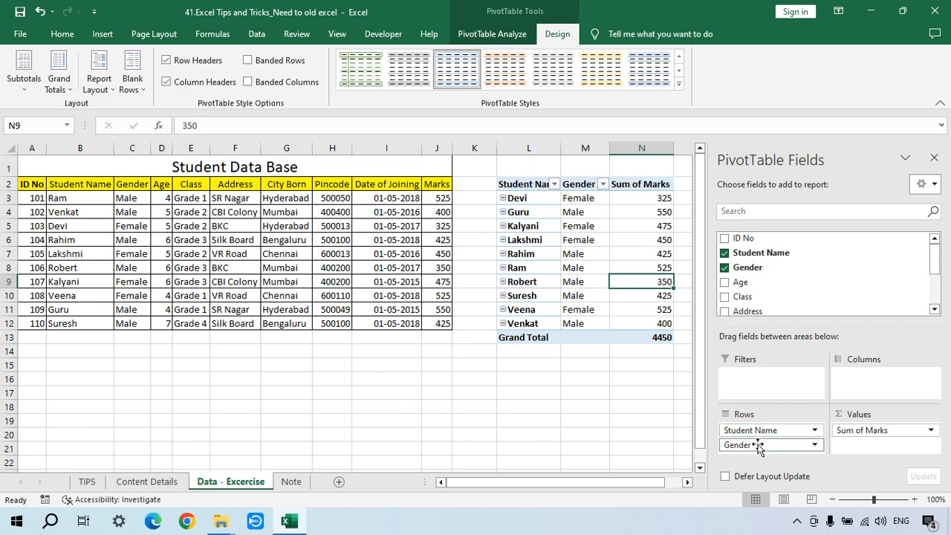
# Step: Move Gender from the Rows area to the Filters area, then allow multiple items and filter the report to Male only
pyautogui.moveTo(758, 444); pyautogui.dragTo(762, 390)
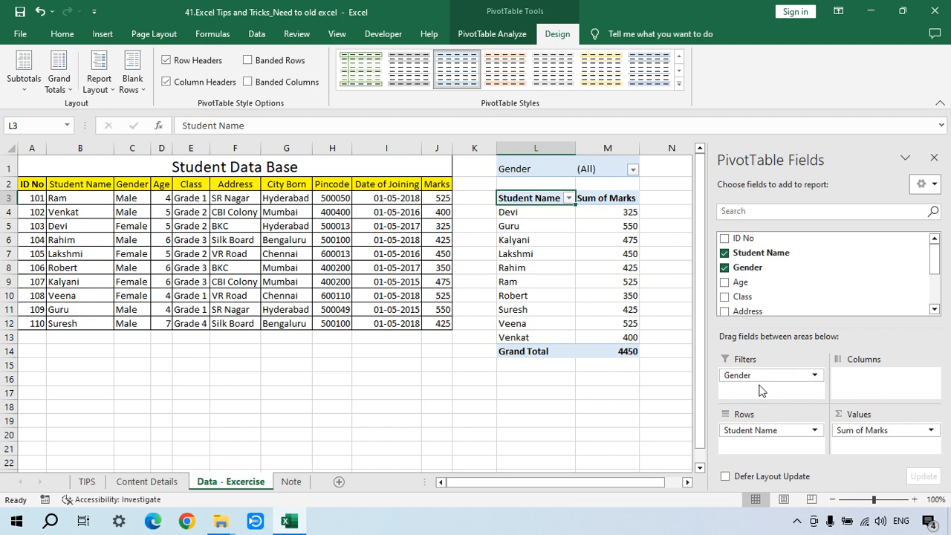
pyautogui.click(633, 169)
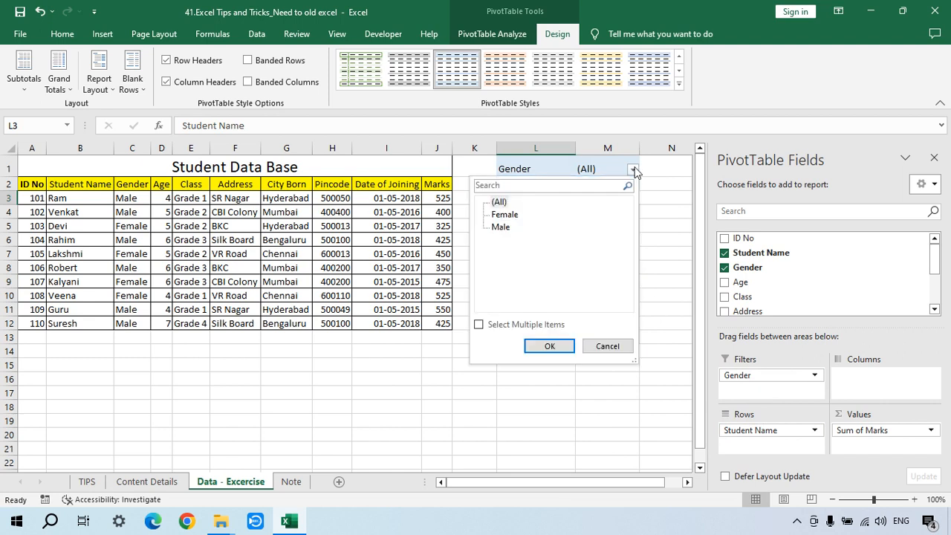
pyautogui.click(498, 324)
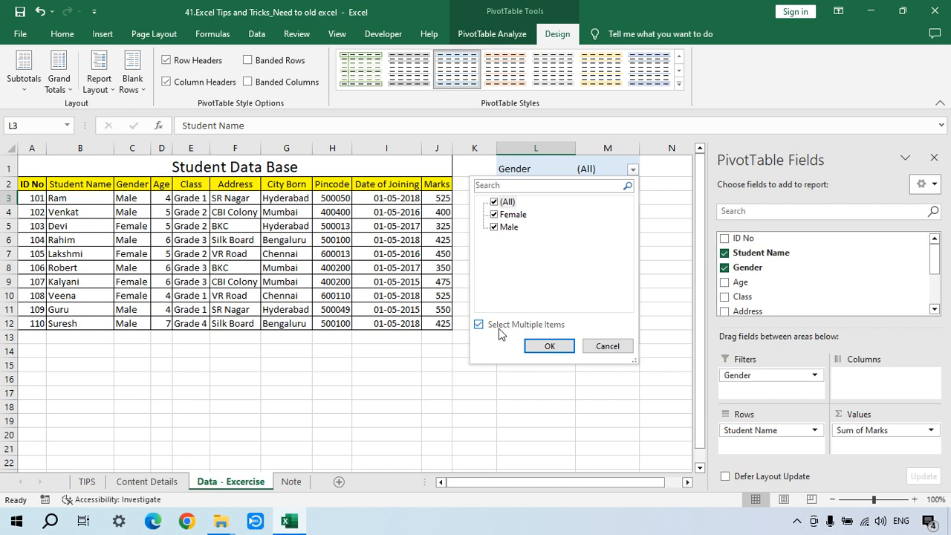
pyautogui.click(505, 202)
pyautogui.click(495, 228)
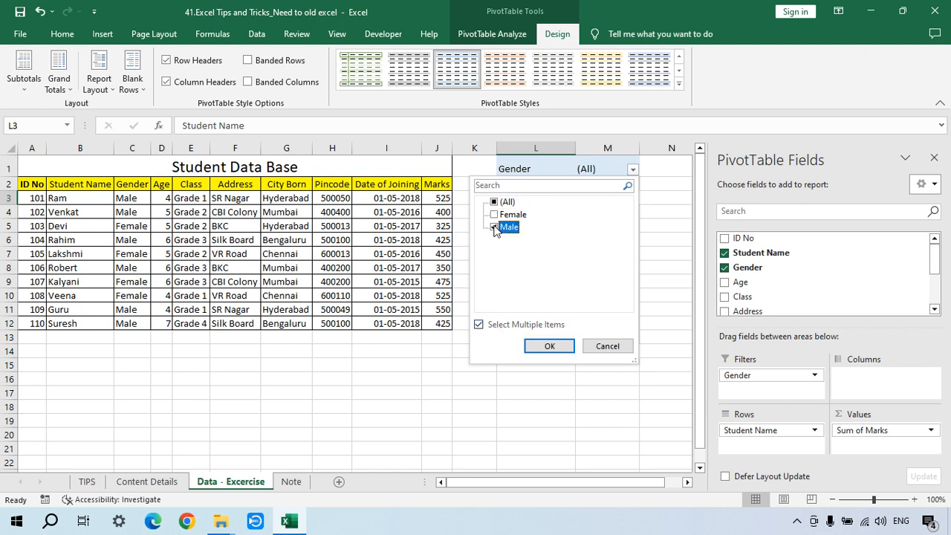
pyautogui.click(550, 345)
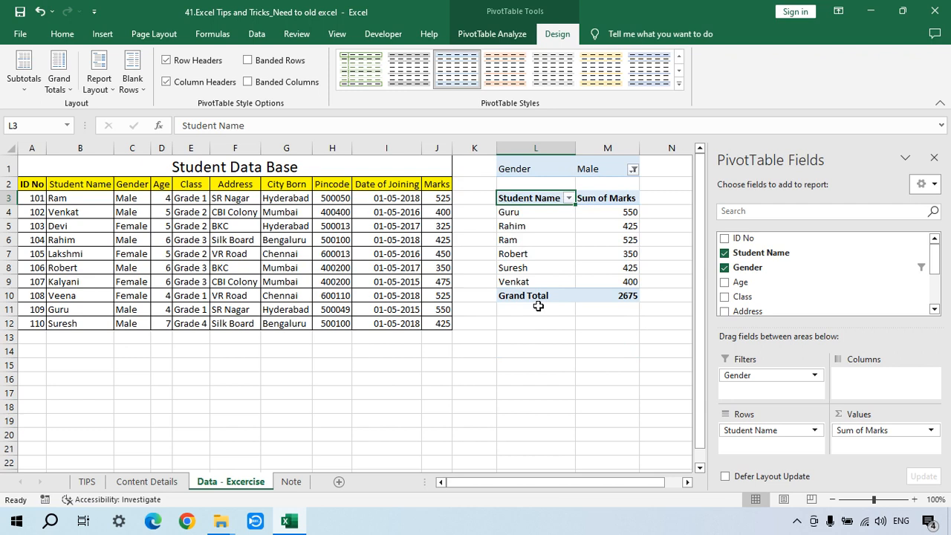
pyautogui.click(595, 171)
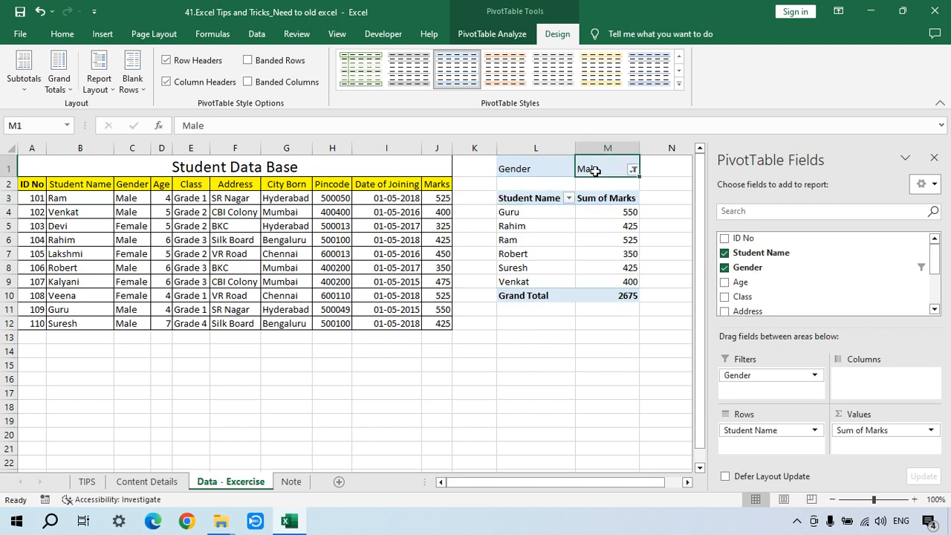
pyautogui.moveTo(538, 212); pyautogui.dragTo(605, 282)
# Step: Change the Gender report filter to show only Female
pyautogui.click(634, 169)
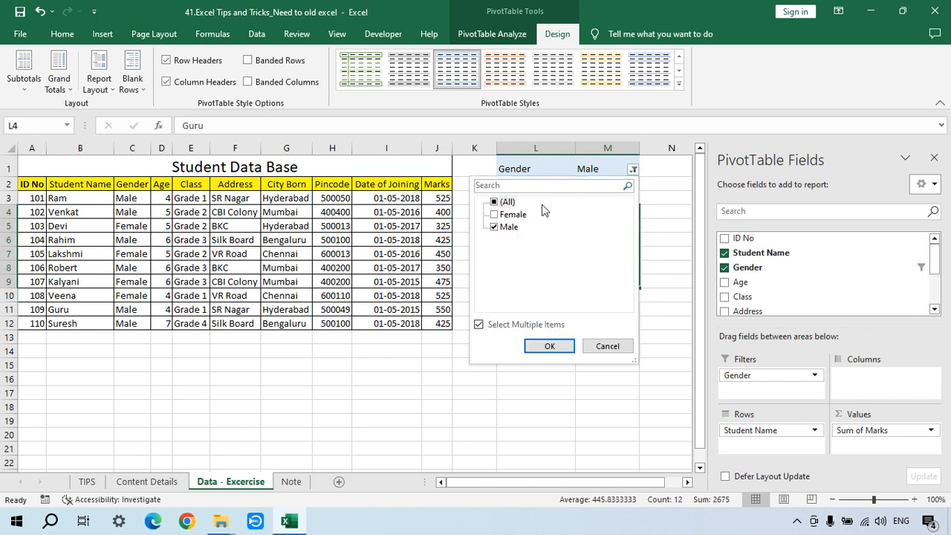
pyautogui.click(500, 227)
pyautogui.click(495, 227)
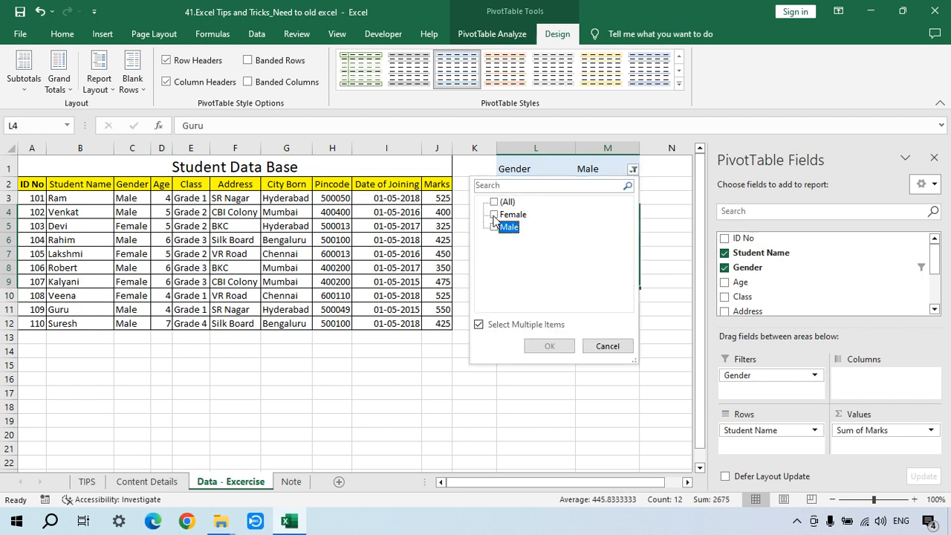
pyautogui.click(494, 214)
pyautogui.click(544, 346)
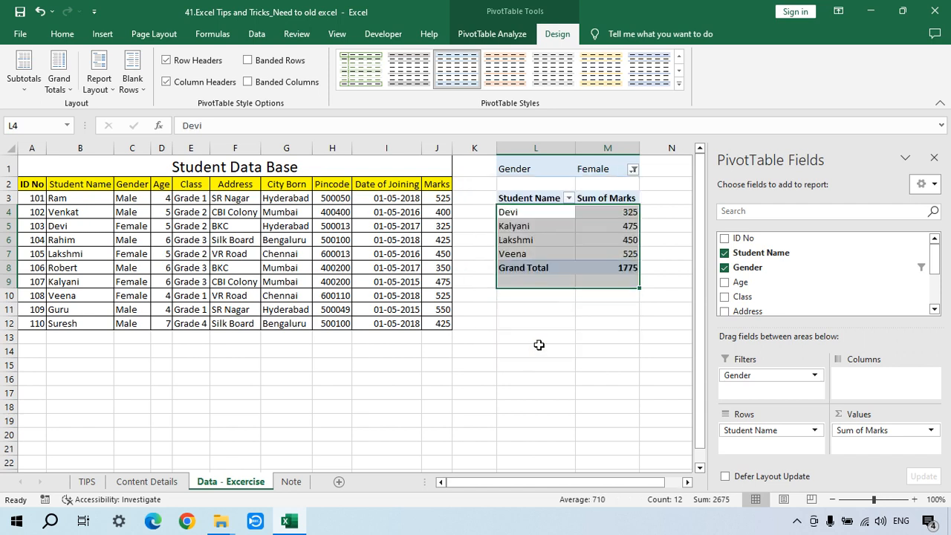
# Step: Examine the student names and their marks in the Female-filtered pivot table
pyautogui.click(537, 236)
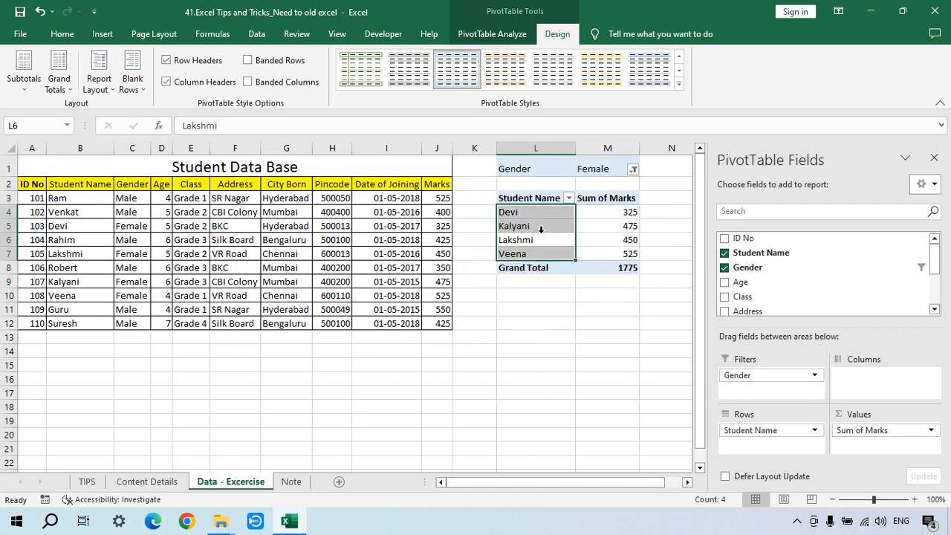
pyautogui.click(624, 228)
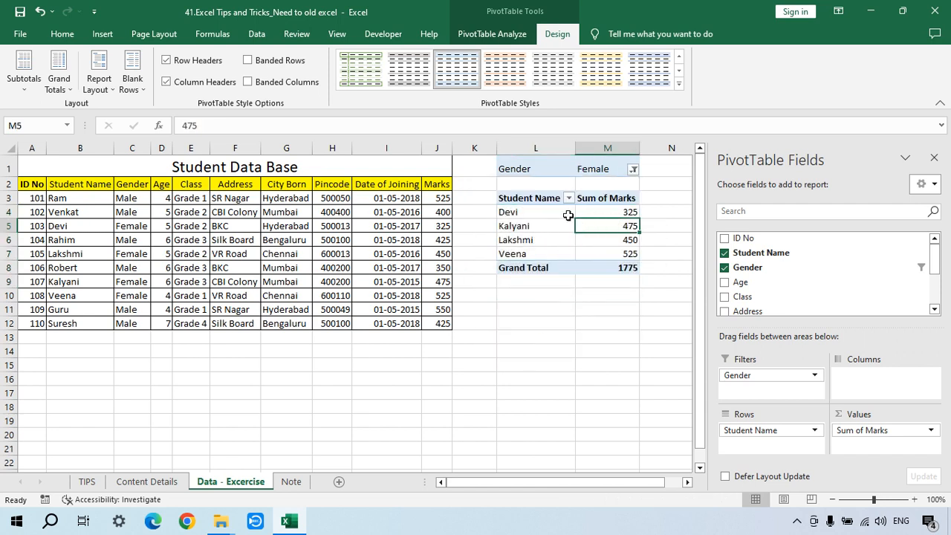
pyautogui.click(525, 212)
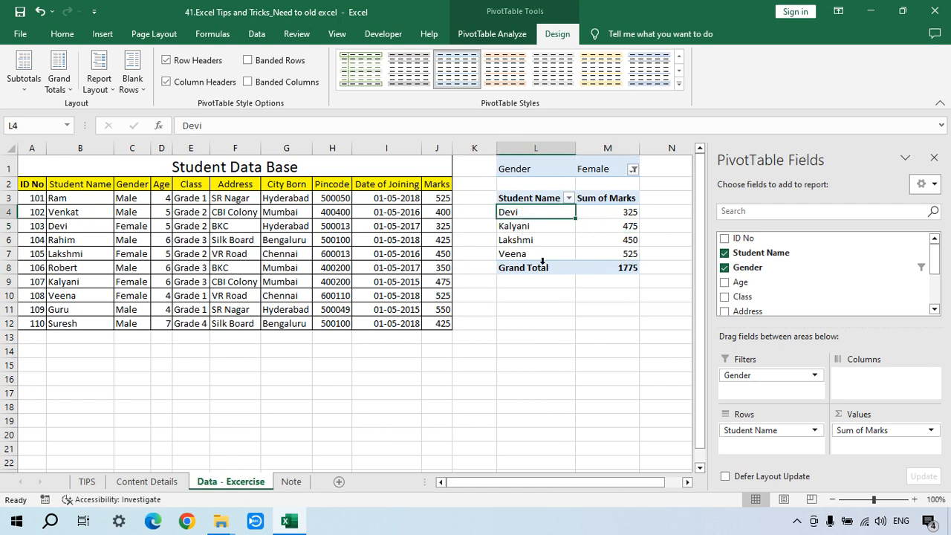
pyautogui.click(597, 225)
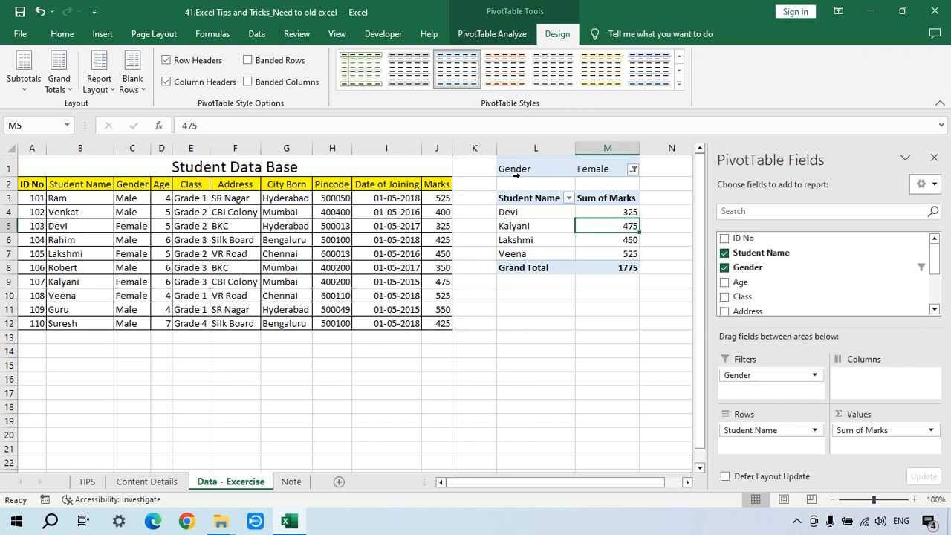
pyautogui.moveTo(515, 198); pyautogui.dragTo(584, 254)
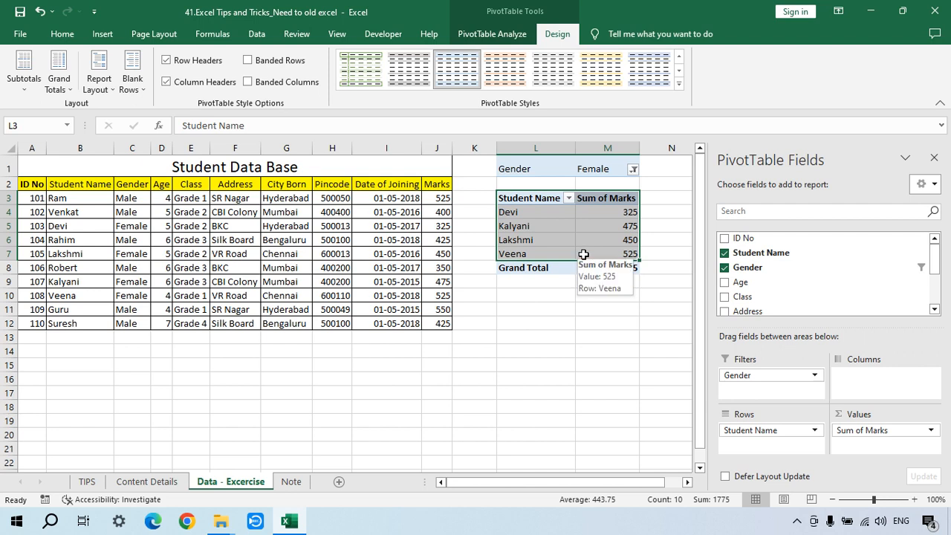
pyautogui.click(588, 241)
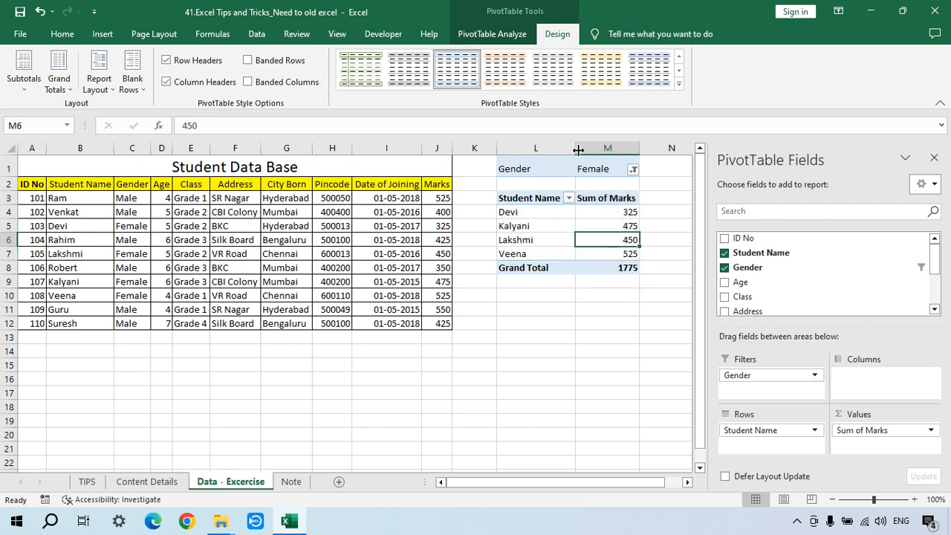
# Step: Show the report filter pages for the Gender field and look at the generated Female sheet
pyautogui.click(495, 34)
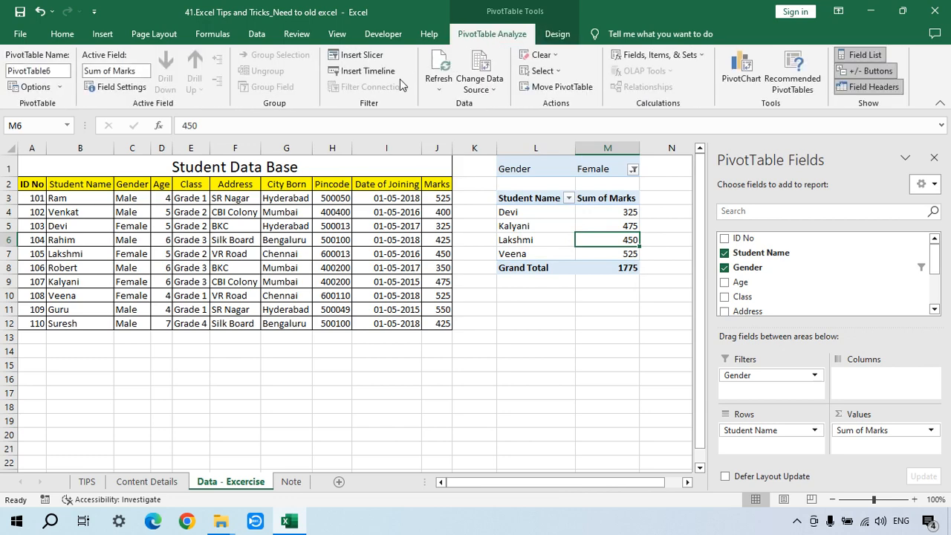
pyautogui.click(59, 87)
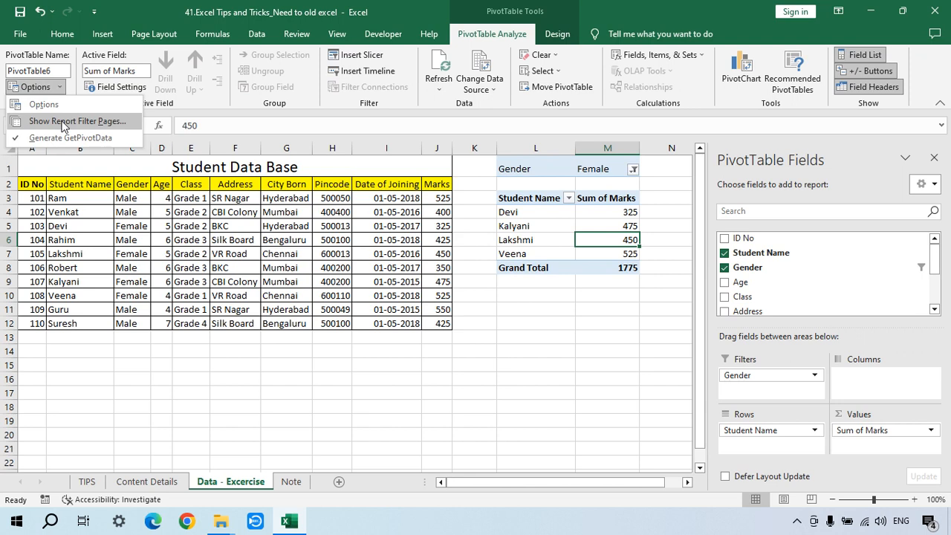
pyautogui.click(63, 122)
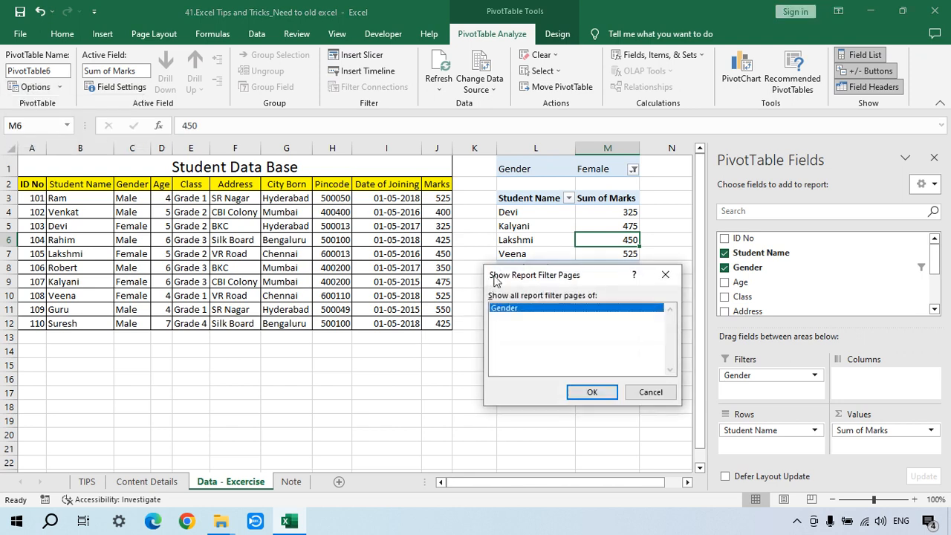
pyautogui.moveTo(510, 274); pyautogui.dragTo(343, 258)
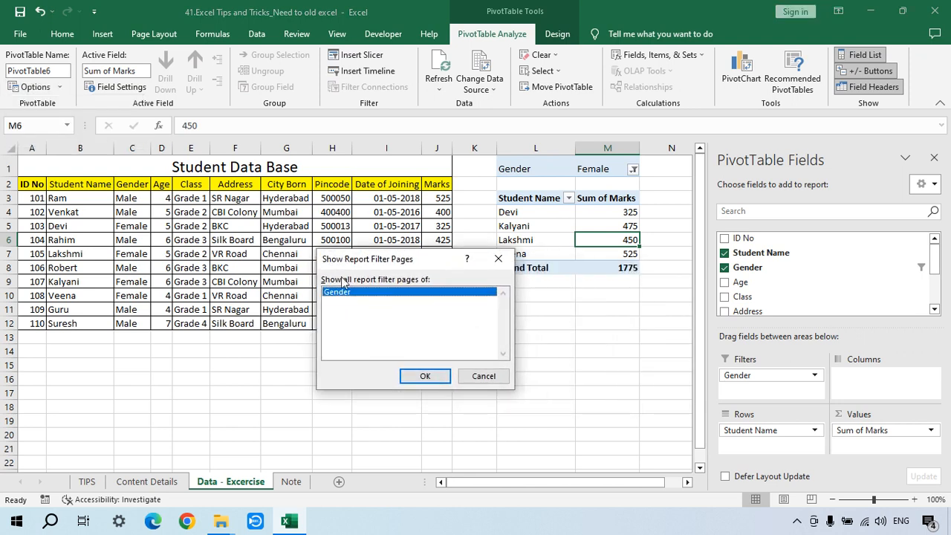
pyautogui.click(422, 377)
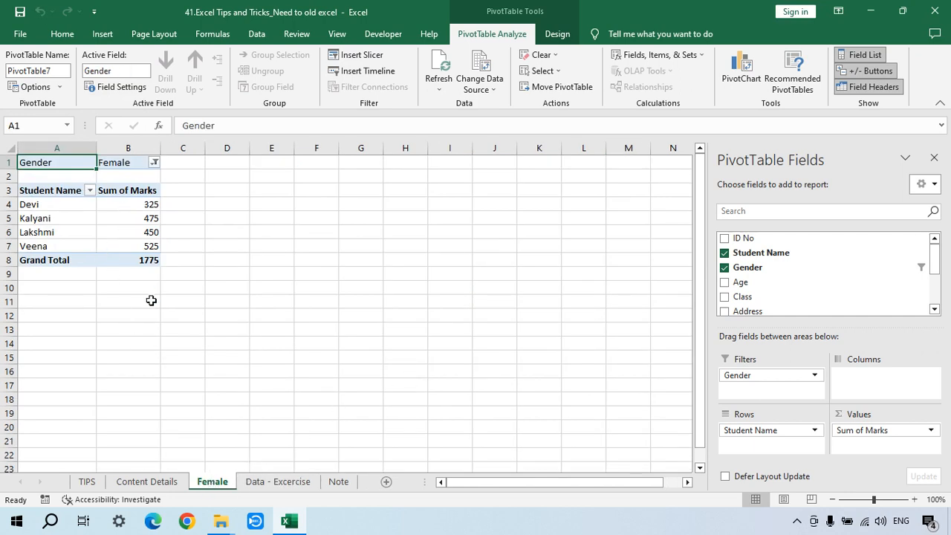
pyautogui.click(173, 483)
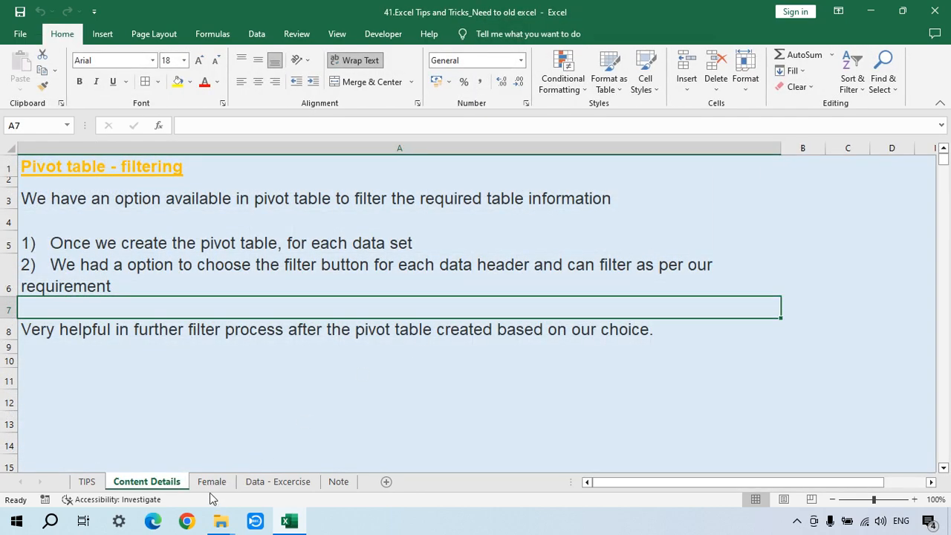
pyautogui.click(211, 483)
# Step: Return to the Data - Excercise sheet and set the Gender report filter to (All)
pyautogui.click(277, 482)
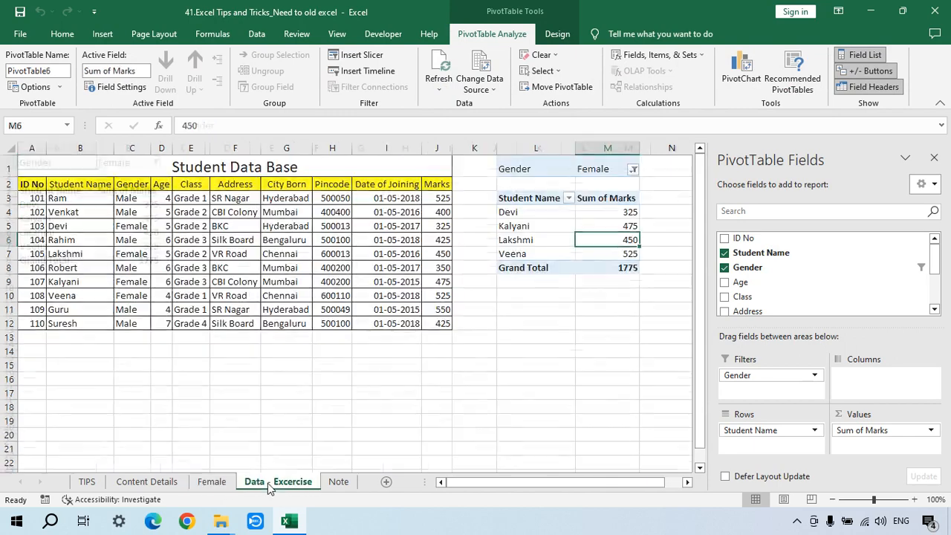
pyautogui.click(632, 170)
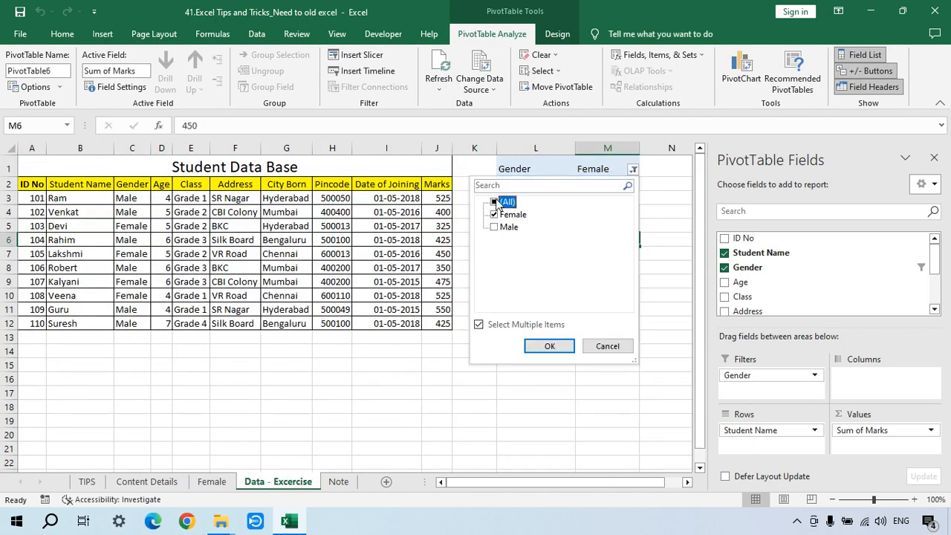
pyautogui.click(546, 347)
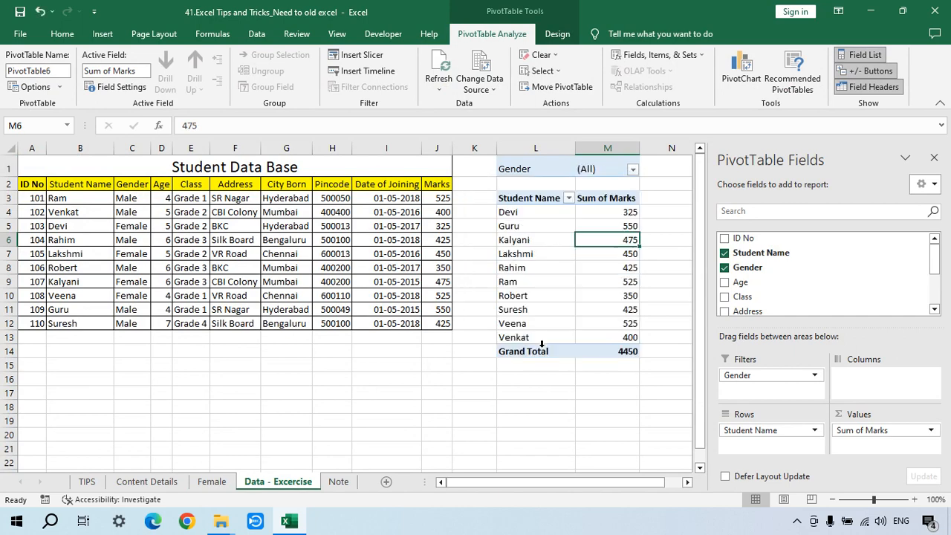
# Step: Delete the Female sheet from the workbook
pyautogui.click(223, 483)
pyautogui.hotkey('alt', 'e')
pyautogui.press('l')
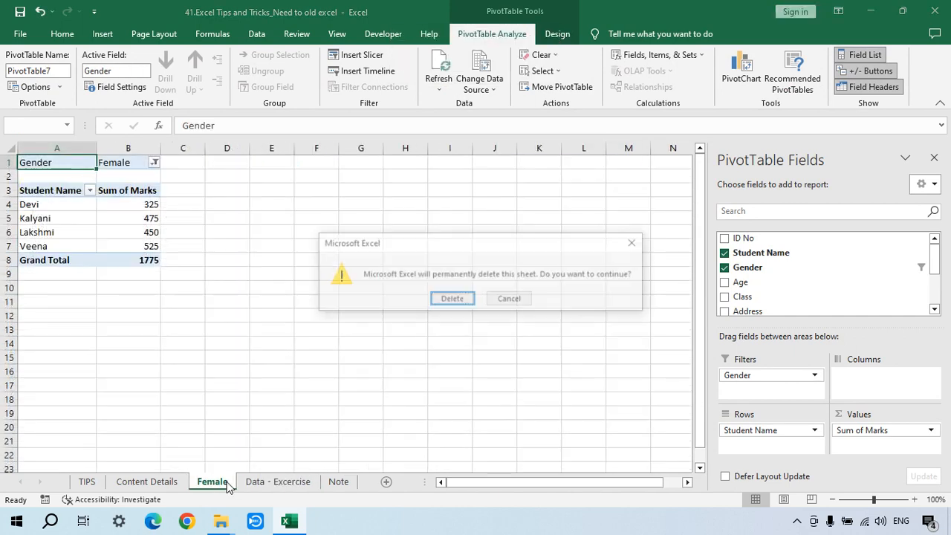
pyautogui.press('Return')
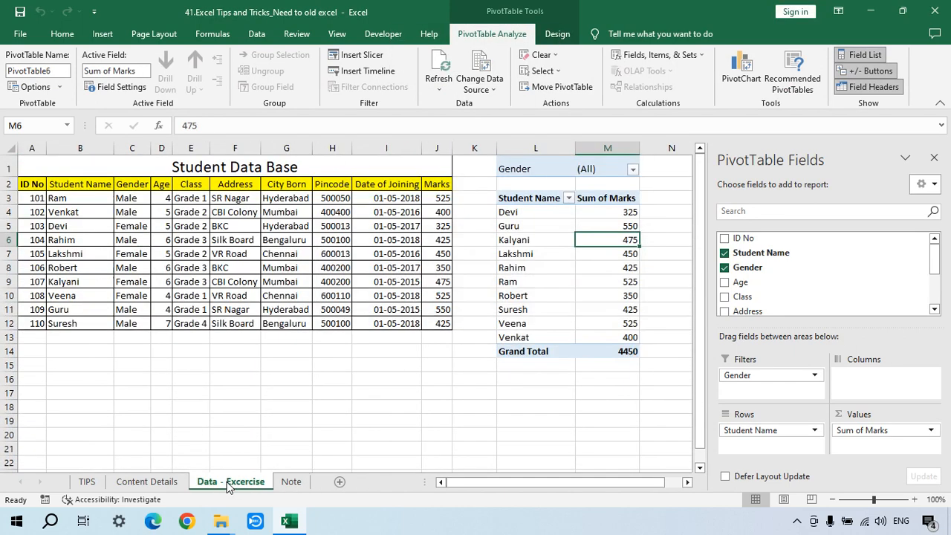
# Step: Generate report filter pages for the Gender field from the pivot table on the Data - Excercise sheet
pyautogui.click(601, 171)
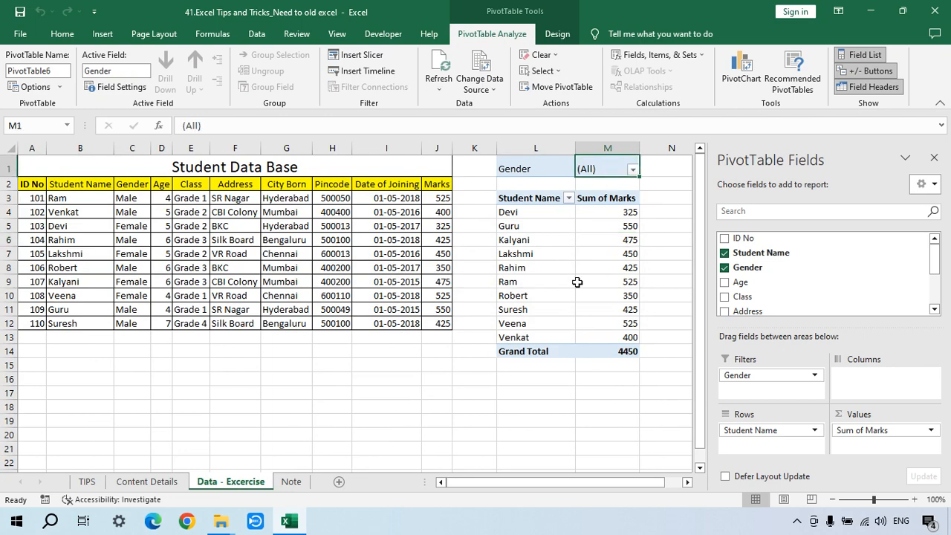
pyautogui.click(60, 87)
pyautogui.click(63, 121)
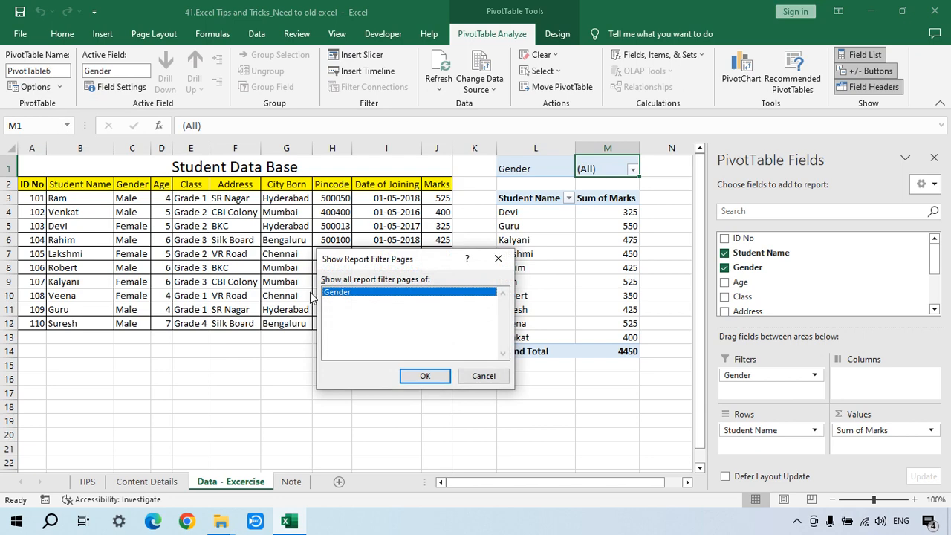
pyautogui.click(425, 377)
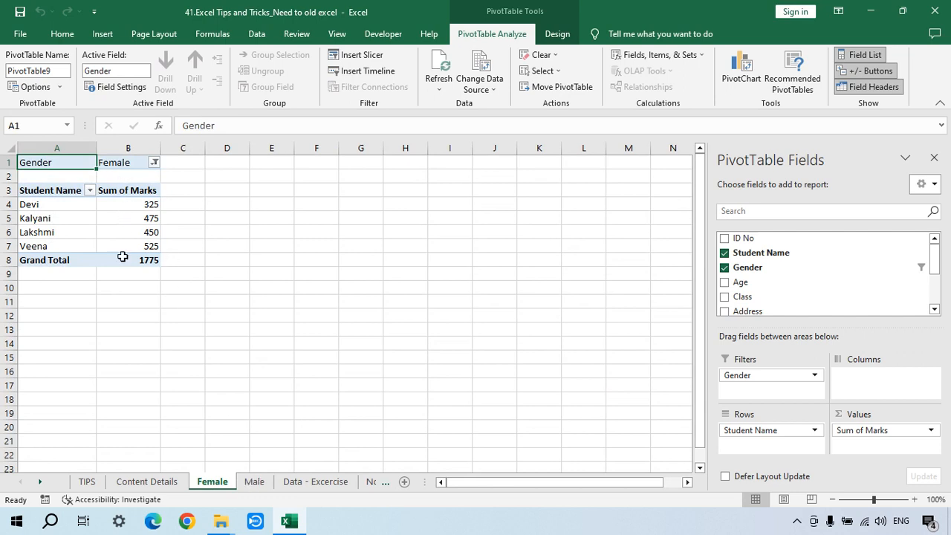
# Step: Examine the Sum of Marks values on the generated Female and Male sheets
pyautogui.moveTo(137, 204); pyautogui.dragTo(135, 254)
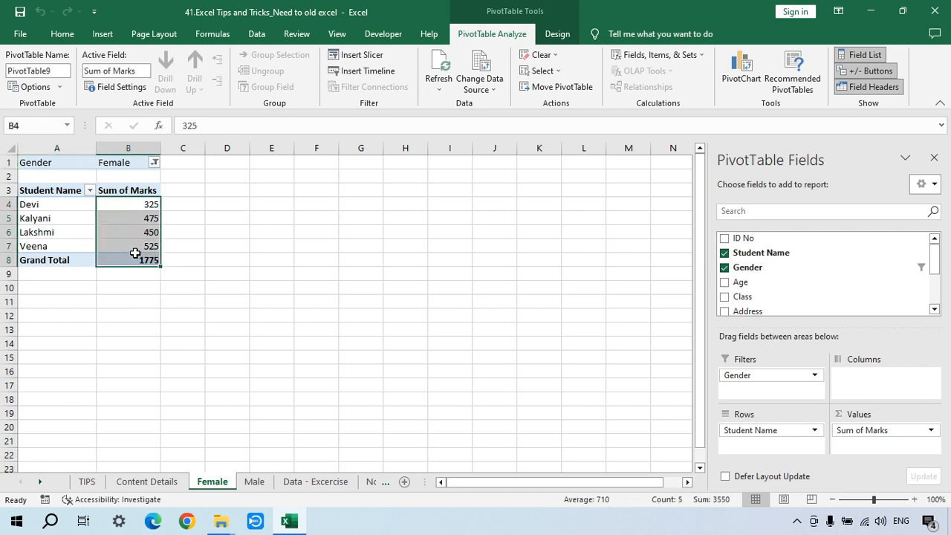
pyautogui.click(251, 482)
pyautogui.moveTo(117, 228); pyautogui.dragTo(117, 275)
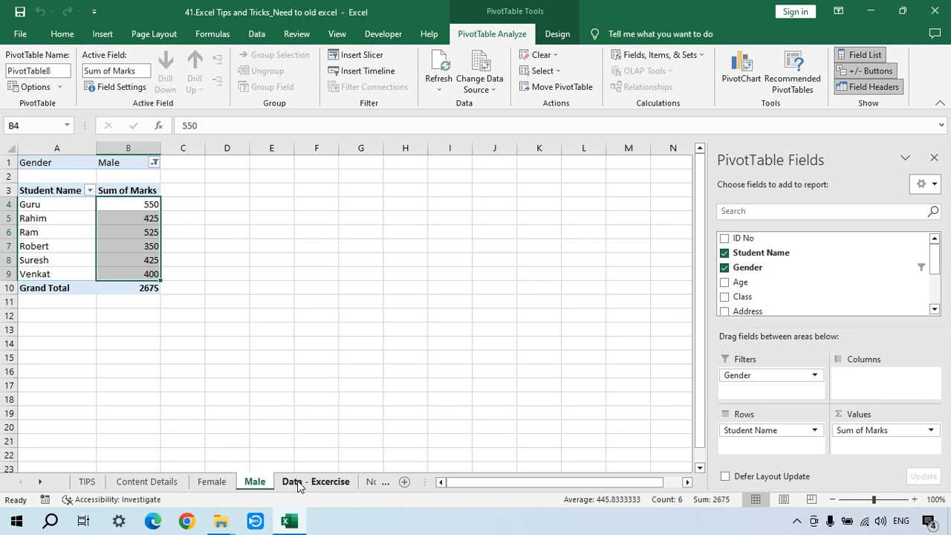
# Step: Return to the Data - Excercise sheet and view the Age field's filter options and the remaining pivot table fields
pyautogui.click(299, 484)
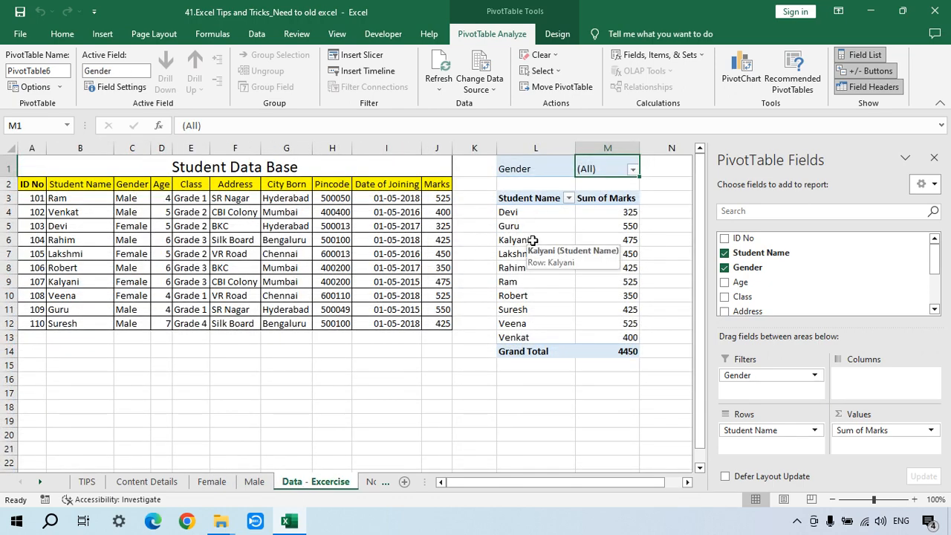
pyautogui.click(915, 286)
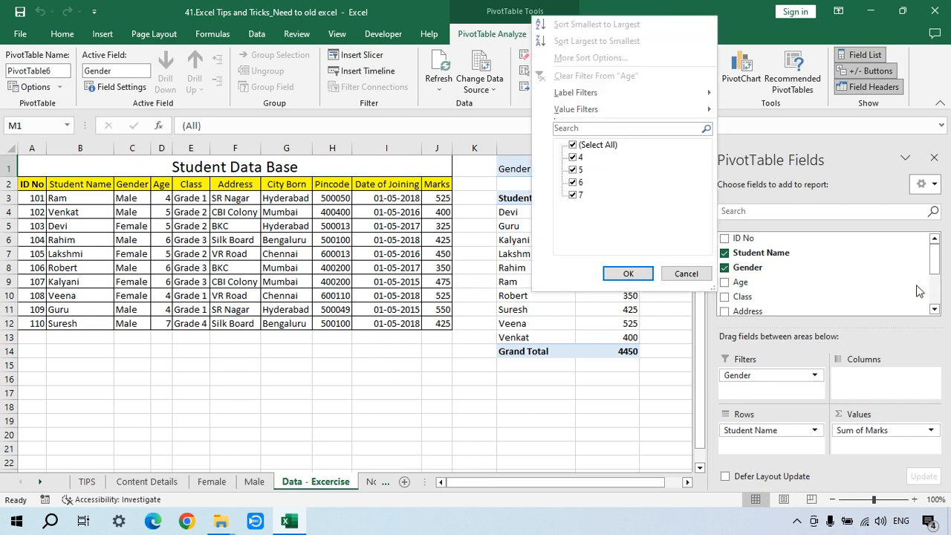
pyautogui.click(682, 274)
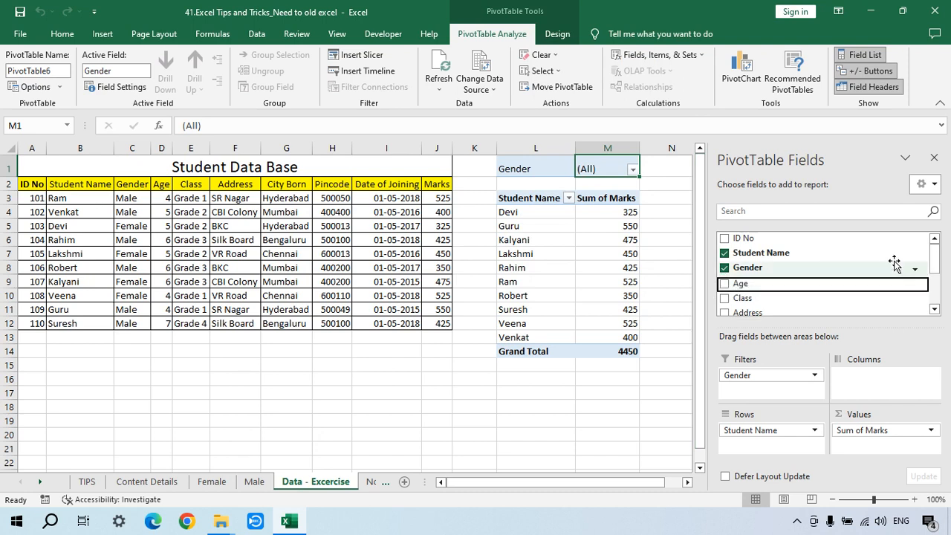
pyautogui.moveTo(935, 262); pyautogui.dragTo(935, 298)
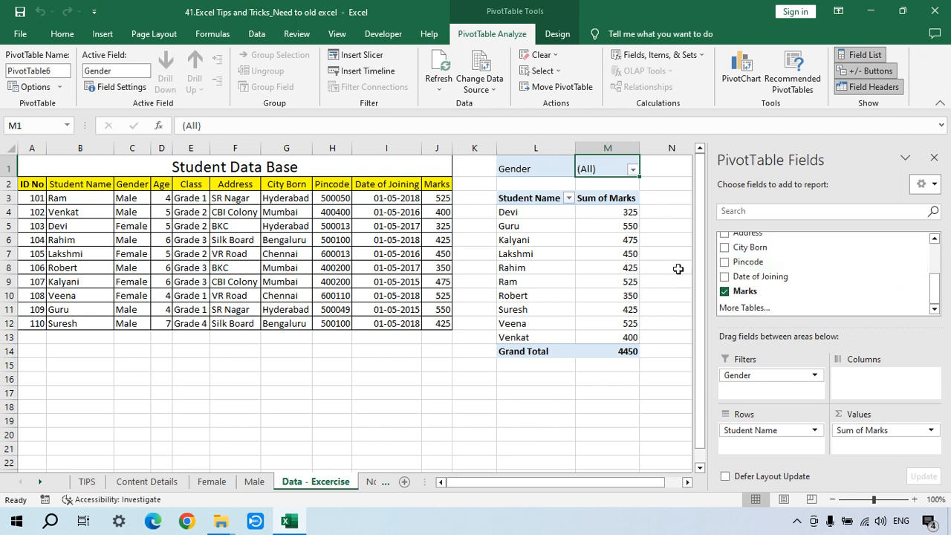
pyautogui.click(593, 268)
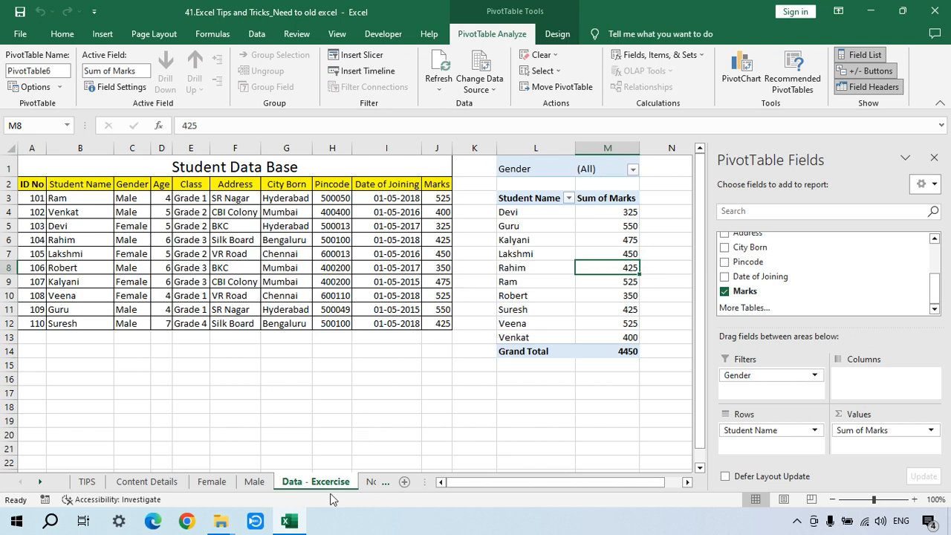
pyautogui.click(44, 481)
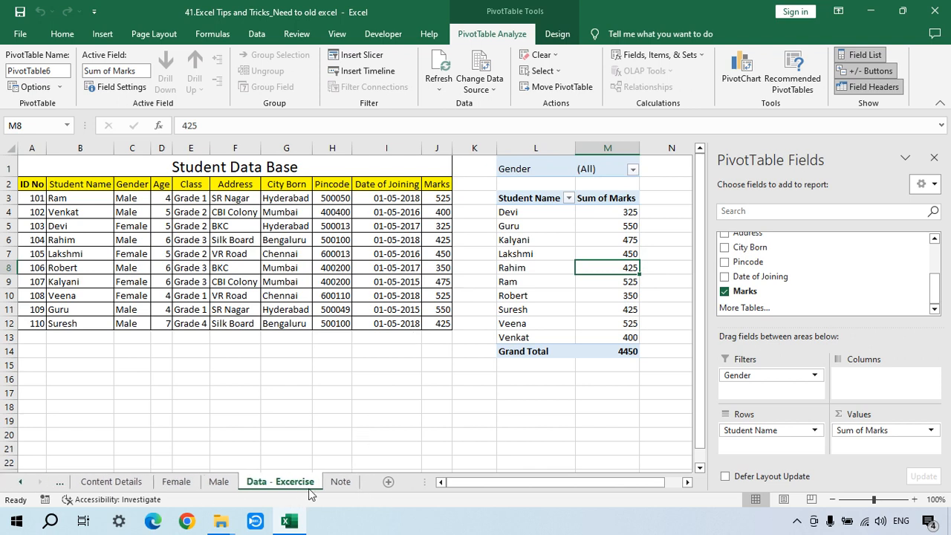